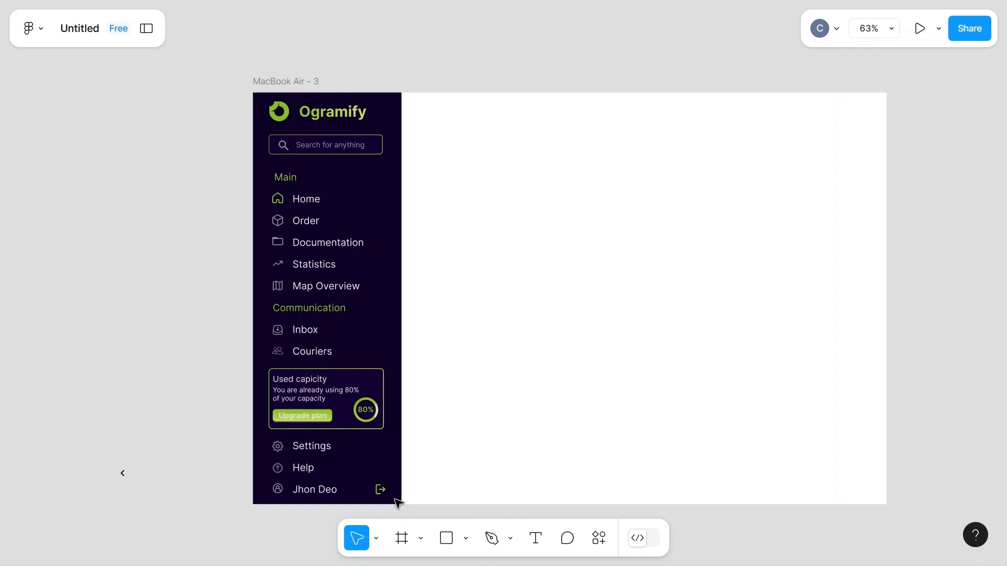
# Move the sidebar content and its dark background rectangle out of the MacBook Air - 3 frame onto the empty canvas beside it
pyautogui.click(346, 303)
pyautogui.scroll(-2, 375, 299)
pyautogui.moveTo(365, 215); pyautogui.dragTo(130, 219)
pyautogui.click(373, 250)
pyautogui.moveTo(373, 249); pyautogui.dragTo(121, 240)
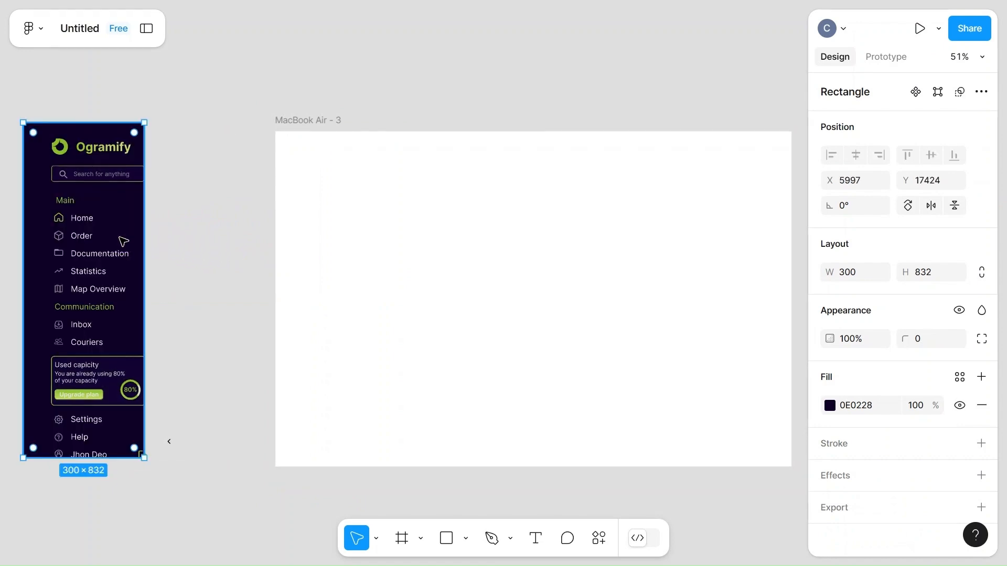
# Reposition the sidebar content so it fits within its dark background rectangle
pyautogui.hotkey('shift', '2')
pyautogui.scroll(-2, 123, 241)
pyautogui.moveTo(321, 196); pyautogui.dragTo(320, 206)
pyautogui.click(441, 329)
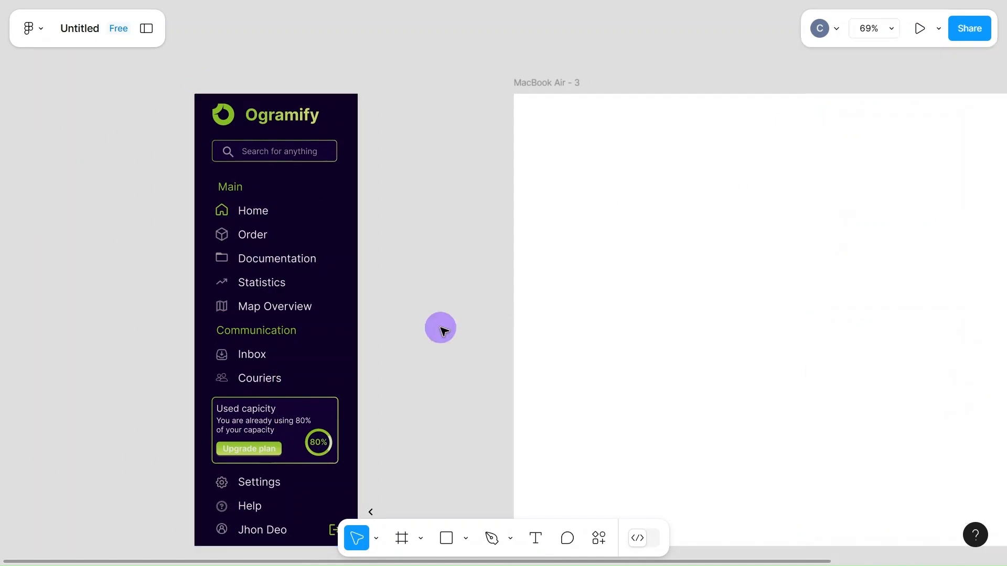
pyautogui.scroll(-2, 442, 330)
pyautogui.moveTo(305, 264); pyautogui.dragTo(304, 265)
# Move the small chevron arrow to the canvas area between the sidebar and the frame, near the search field's height
pyautogui.moveTo(361, 450); pyautogui.dragTo(414, 226)
pyautogui.scroll(4, 414, 226)
pyautogui.scroll(2, 413, 227)
pyautogui.scroll(-3, 413, 227)
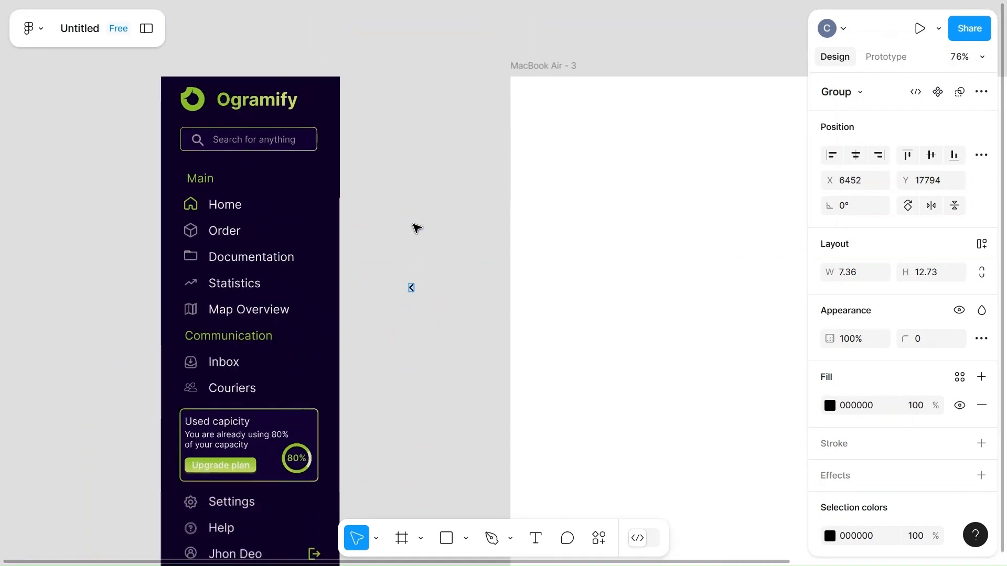
pyautogui.moveTo(414, 291); pyautogui.dragTo(407, 168)
pyautogui.scroll(5, 407, 167)
pyautogui.moveTo(457, 245); pyautogui.dragTo(434, 164)
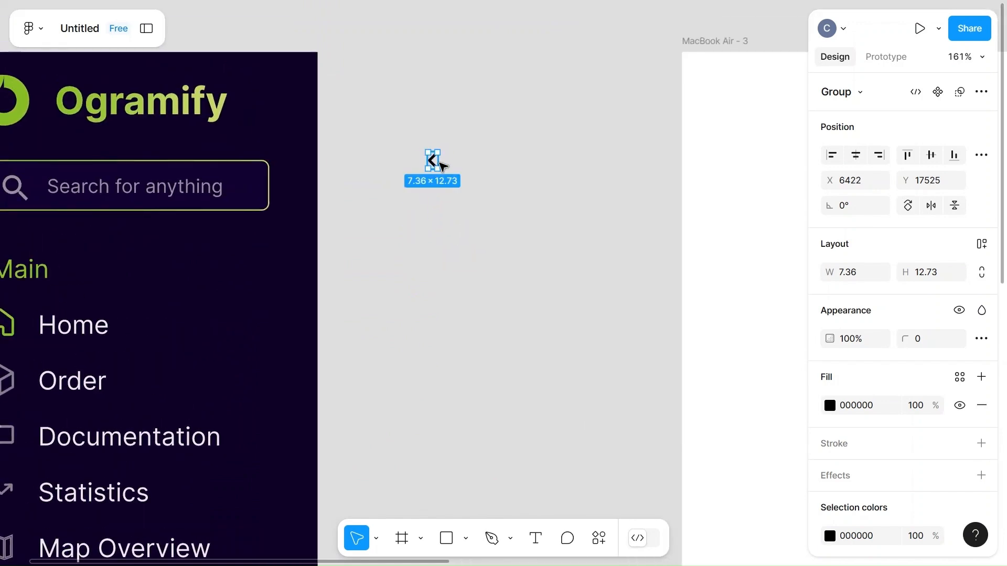
# Recolor the chevron arrow with the green 86BC24
pyautogui.click(830, 535)
pyautogui.click(770, 487)
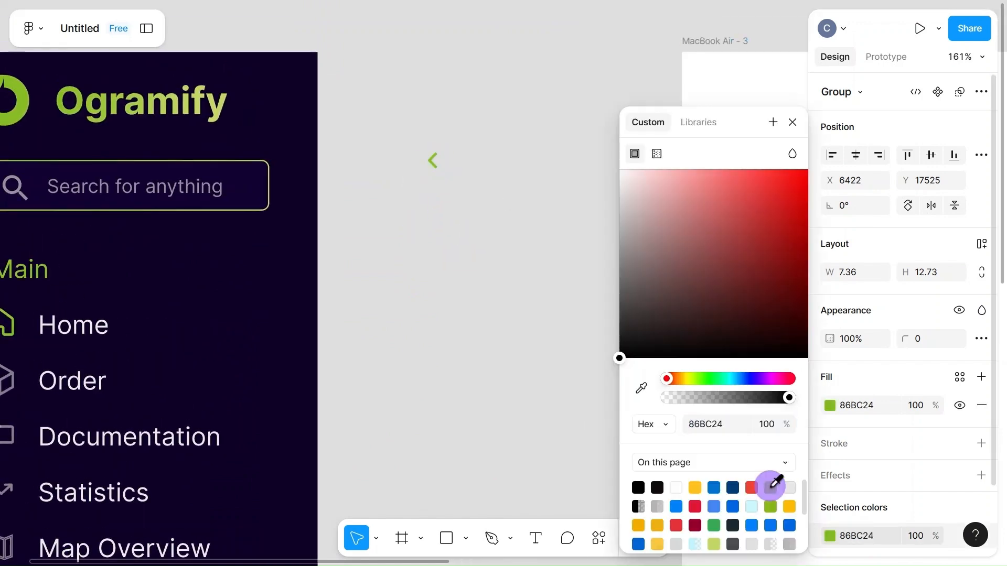
pyautogui.click(589, 371)
# Draw a rectangle below the chevron and set its size to 40 by 40
pyautogui.press('r')
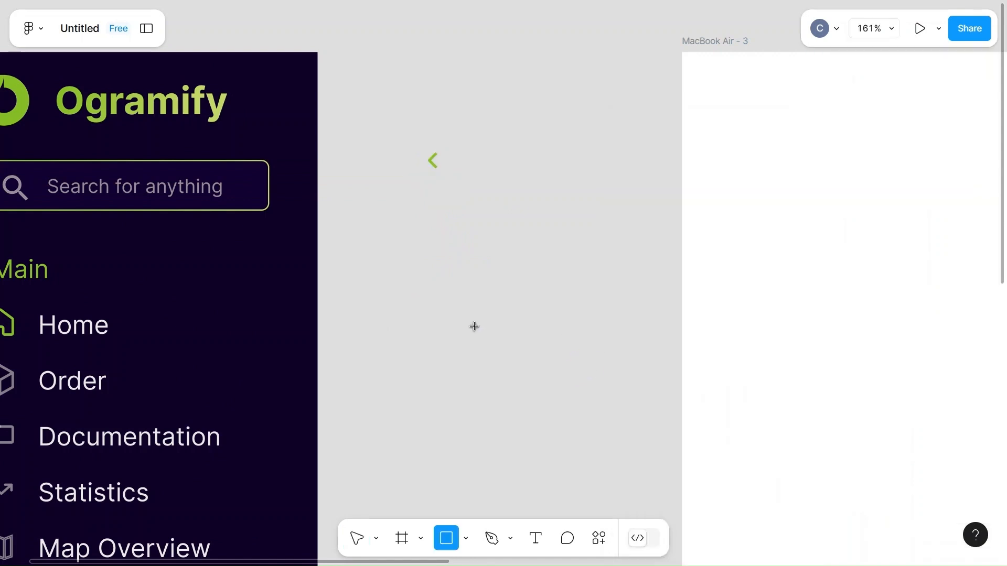
pyautogui.moveTo(370, 220); pyautogui.dragTo(433, 296)
pyautogui.click(850, 270)
pyautogui.write('40')
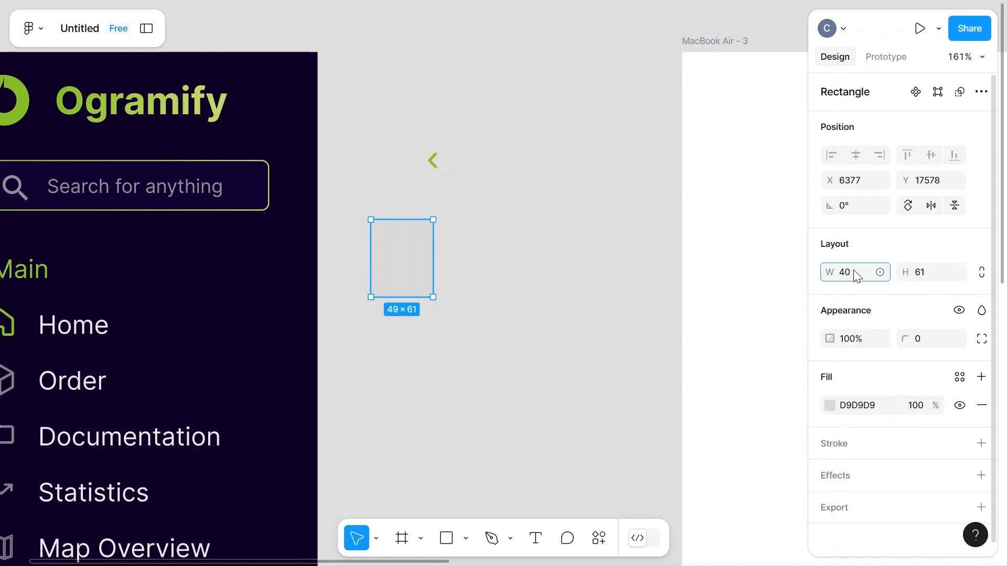
pyautogui.click(927, 273)
pyautogui.write('40')
pyautogui.click(532, 288)
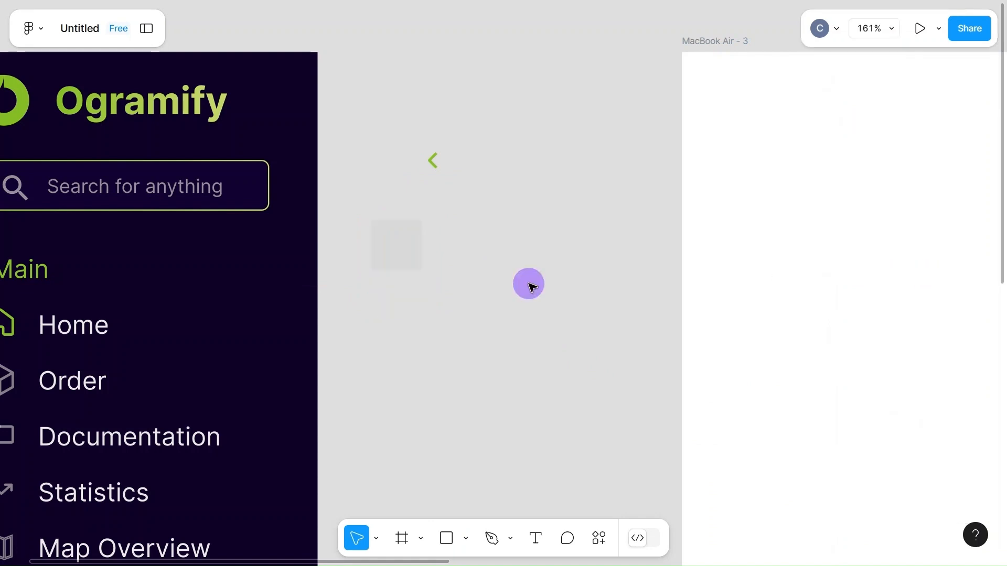
# Give the square a linear gradient stroke running from 86BC24 to C1D666
pyautogui.click(391, 246)
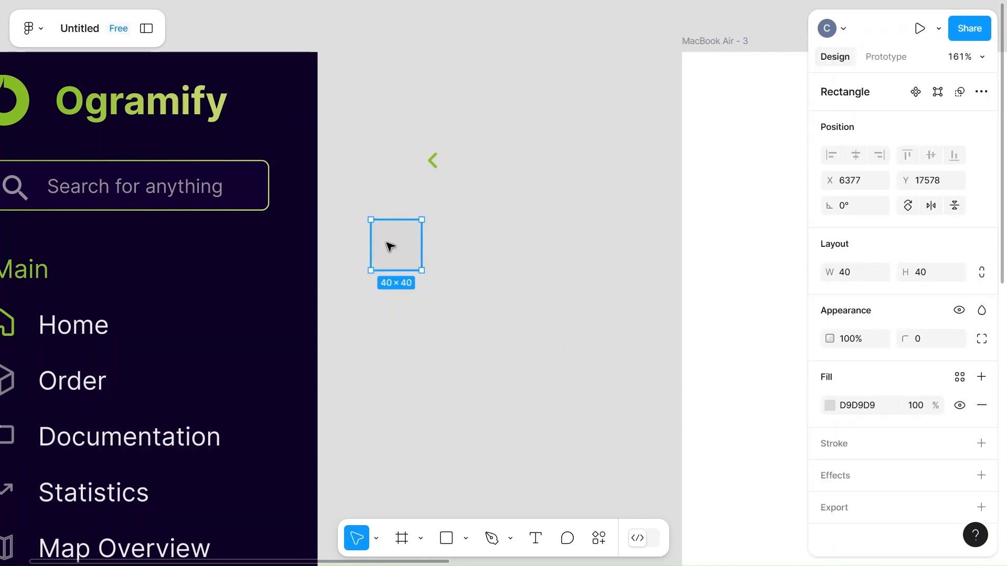
pyautogui.click(852, 443)
pyautogui.click(829, 471)
pyautogui.click(656, 154)
pyautogui.click(679, 302)
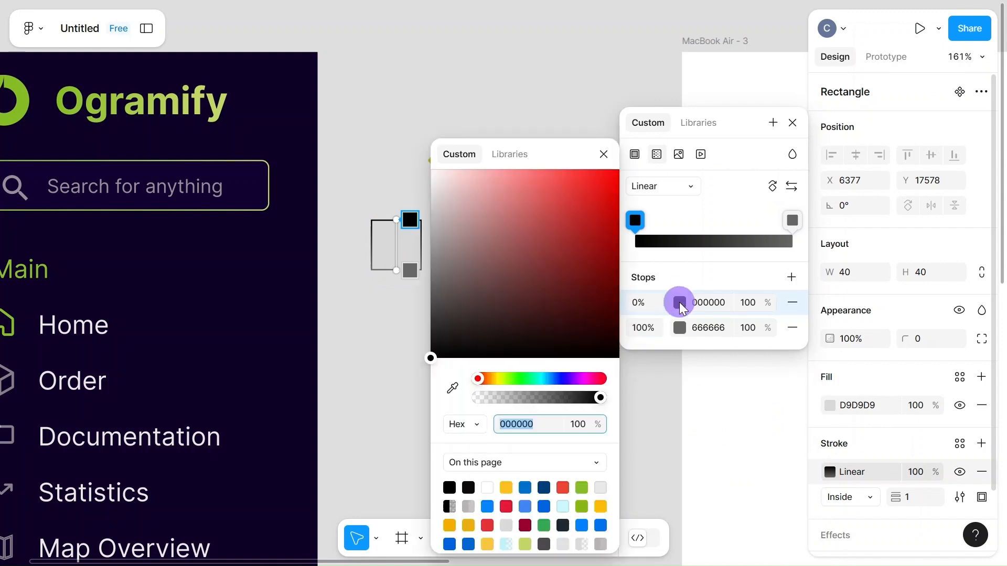
pyautogui.click(582, 488)
pyautogui.click(680, 328)
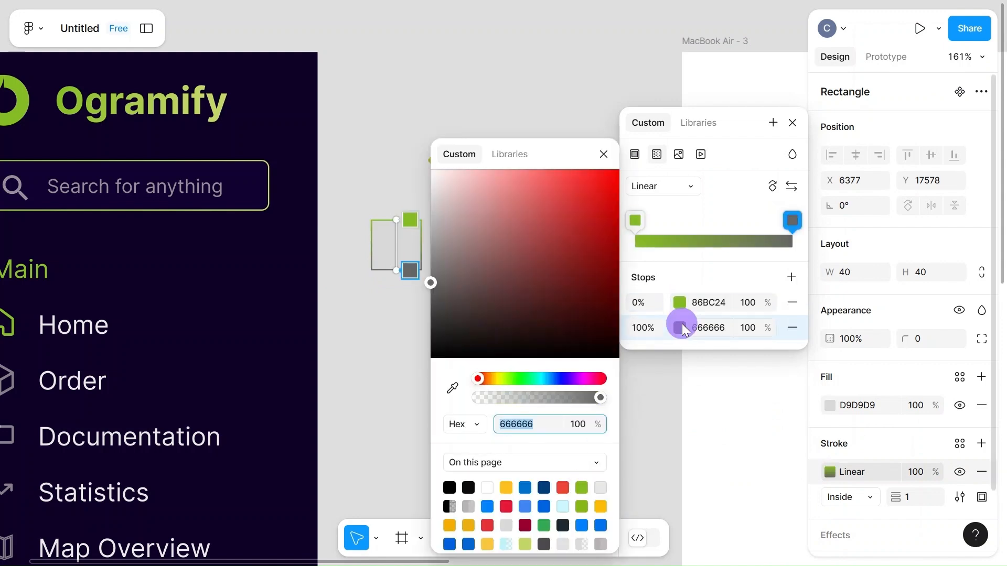
pyautogui.click(525, 544)
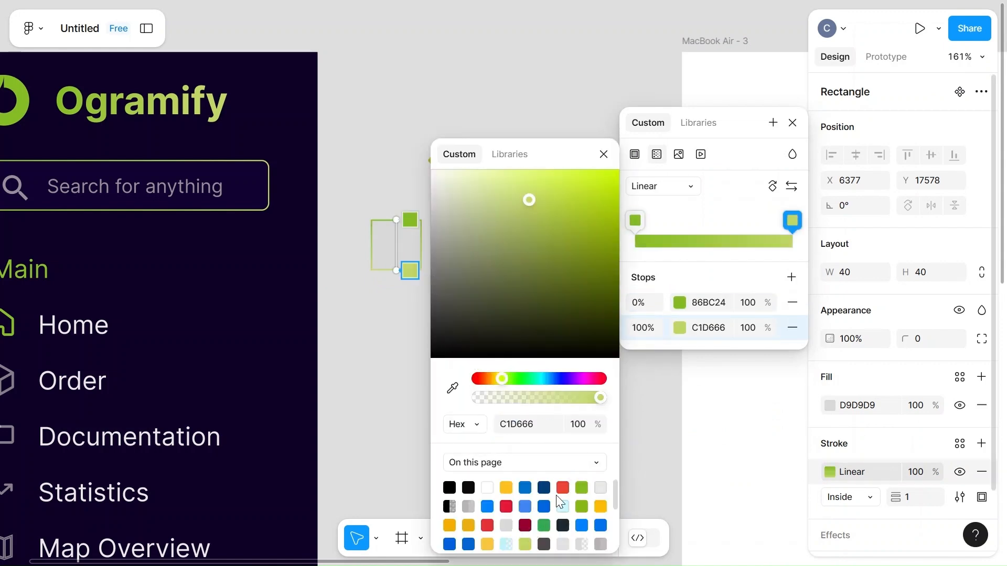
pyautogui.click(792, 122)
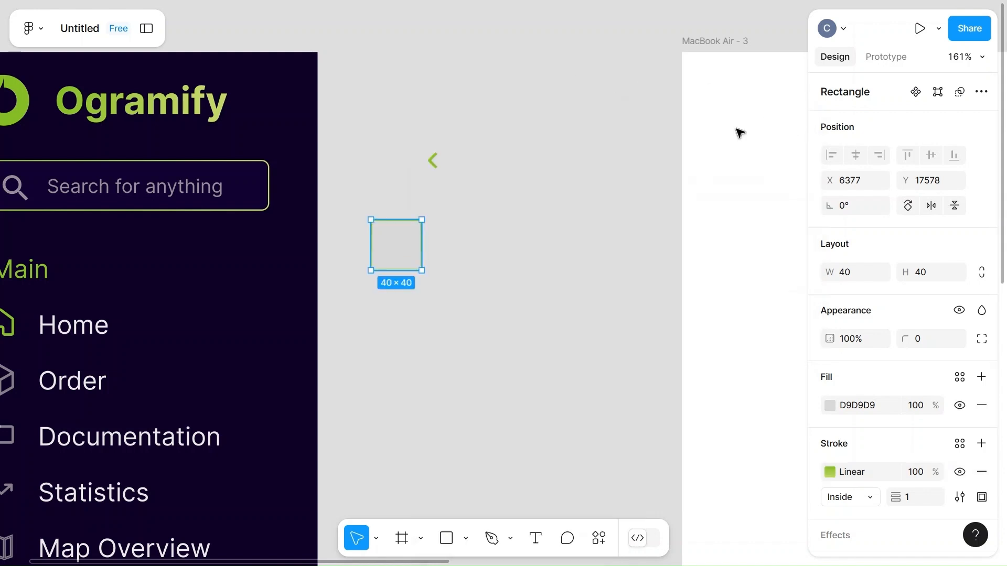
# Move the square onto the sidebar's outer edge beside the Ogramify logo and fill it with black 000000
pyautogui.moveTo(408, 254)
pyautogui.mouseDown()
pyautogui.moveTo(314, 128)
pyautogui.moveTo(324, 154)
pyautogui.mouseUp()
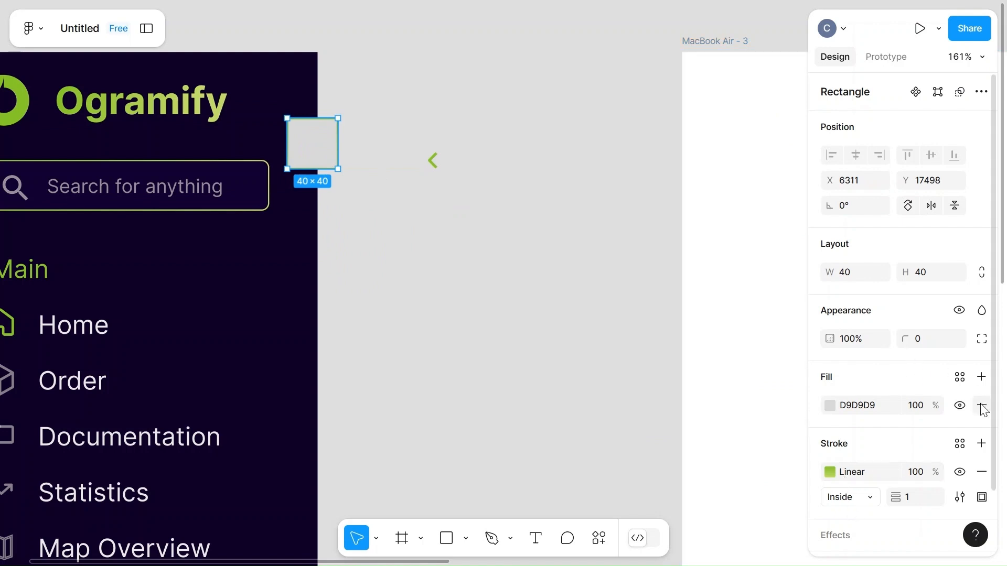
pyautogui.click(826, 404)
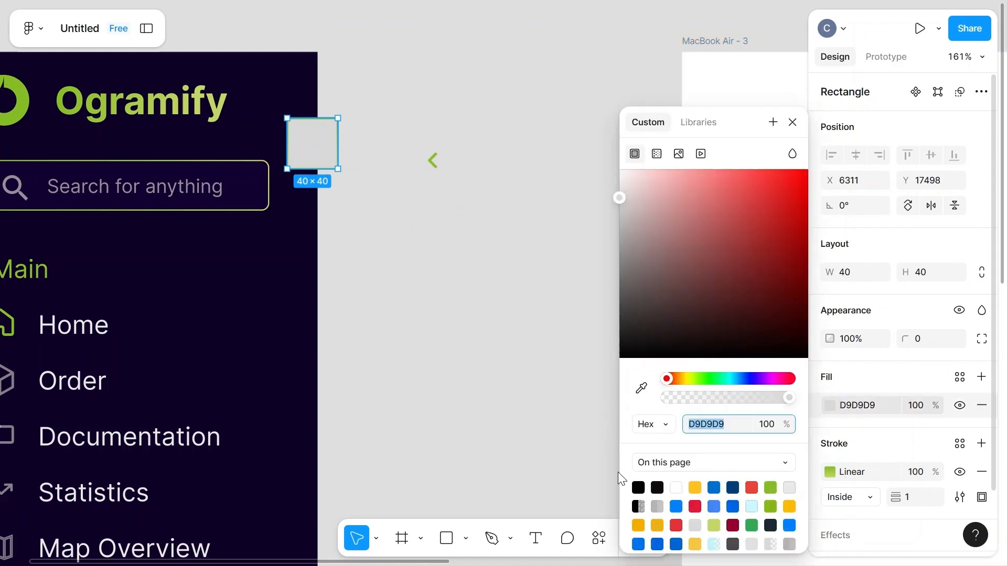
pyautogui.click(658, 487)
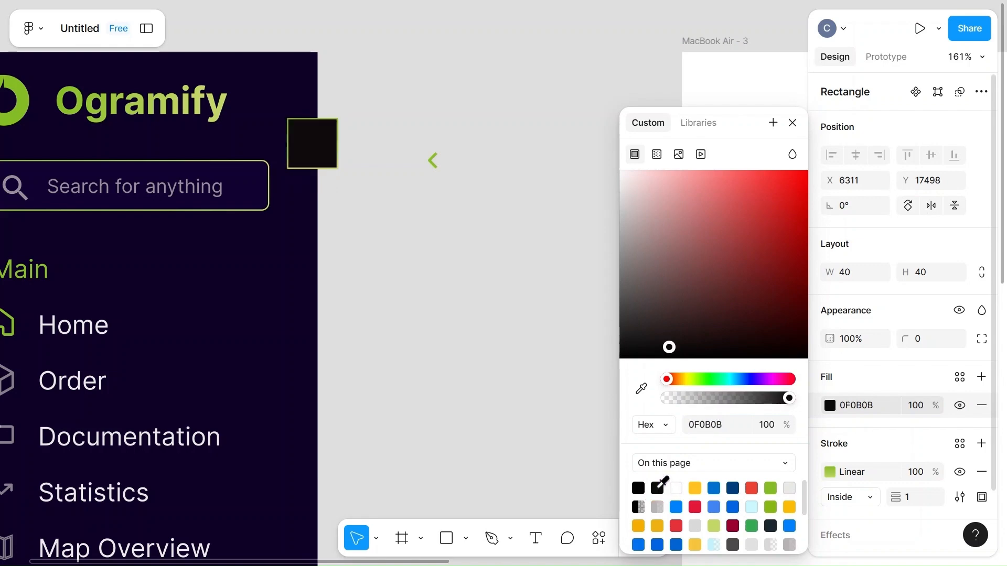
pyautogui.click(638, 488)
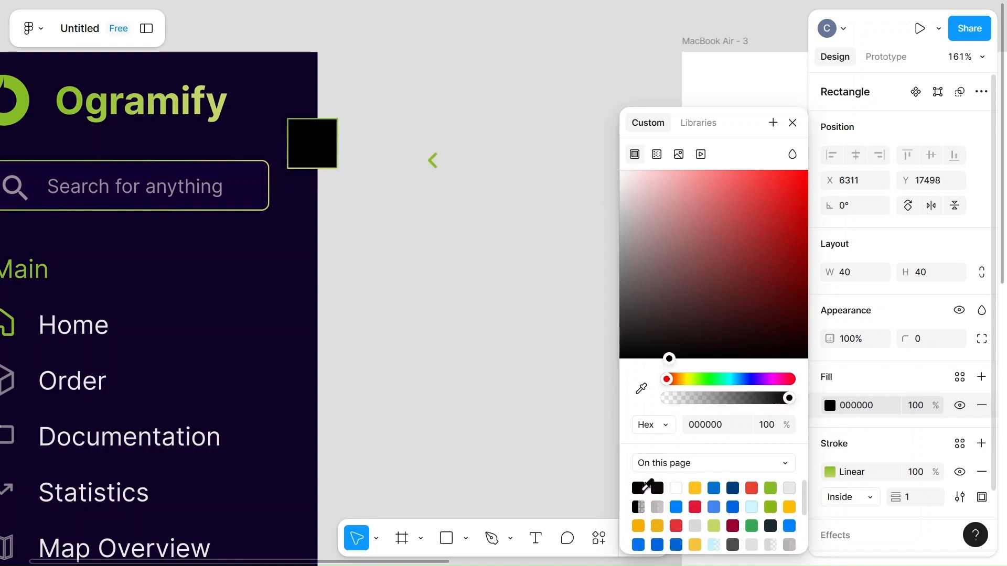
# Copy the sidebar background's fill color 0E0228 and apply it to the square
pyautogui.click(207, 298)
pyautogui.doubleClick(209, 303)
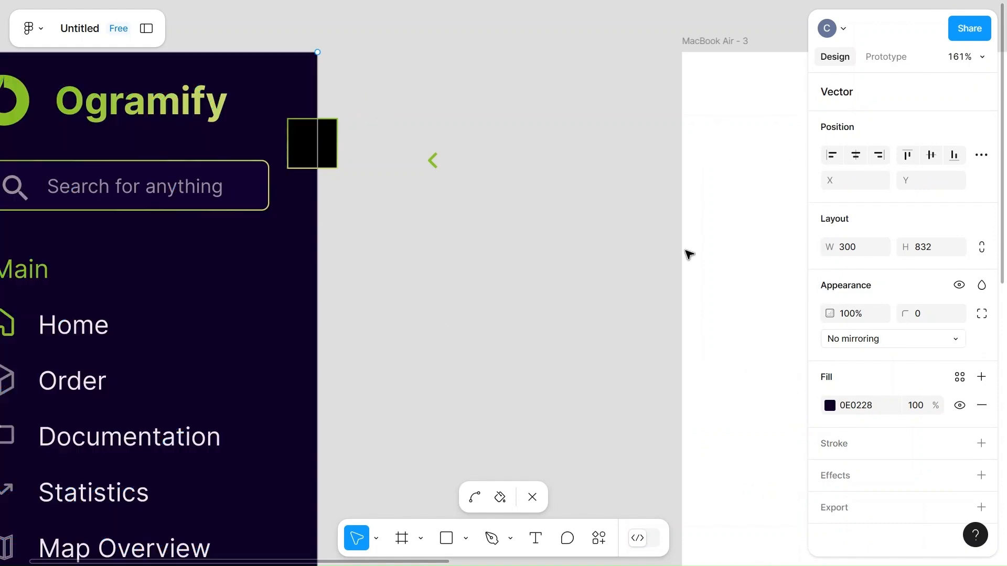
pyautogui.click(873, 406)
pyautogui.hotkey('ctrl', 'c')
pyautogui.click(317, 143)
pyautogui.doubleClick(328, 146)
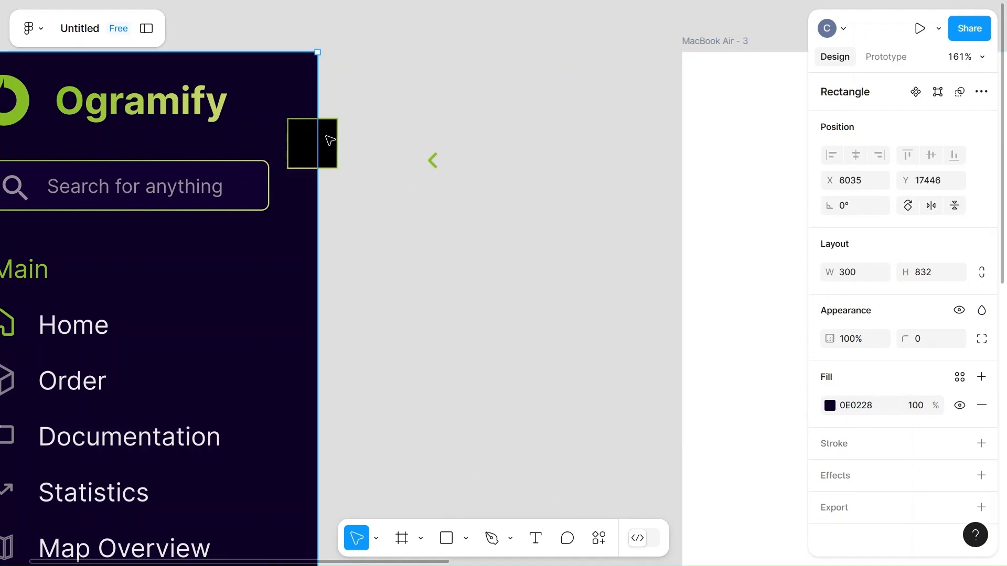
pyautogui.click(331, 165)
pyautogui.click(857, 407)
pyautogui.hotkey('ctrl', 'v')
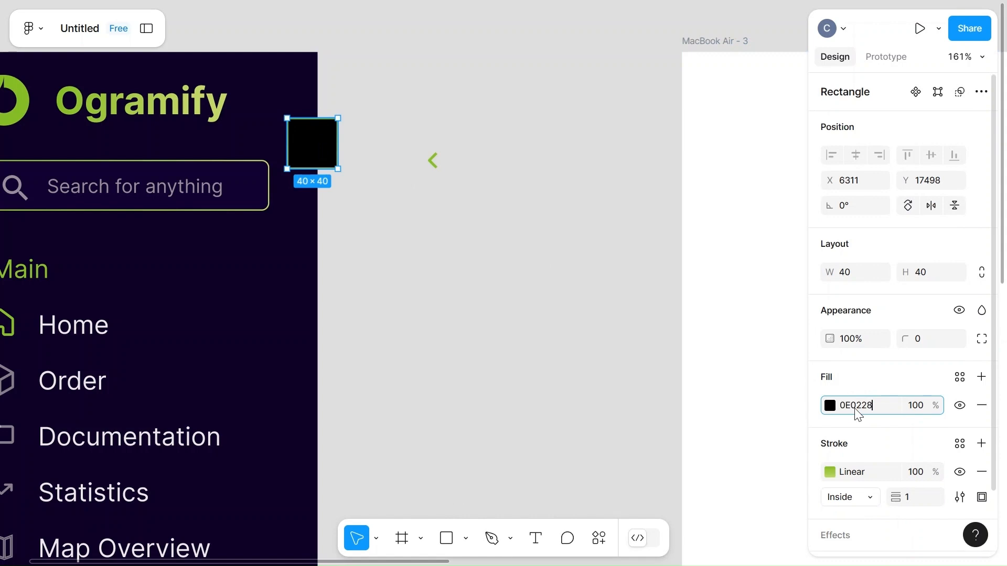
pyautogui.click(467, 314)
# Lighten the square's fill slightly to 120137
pyautogui.click(326, 145)
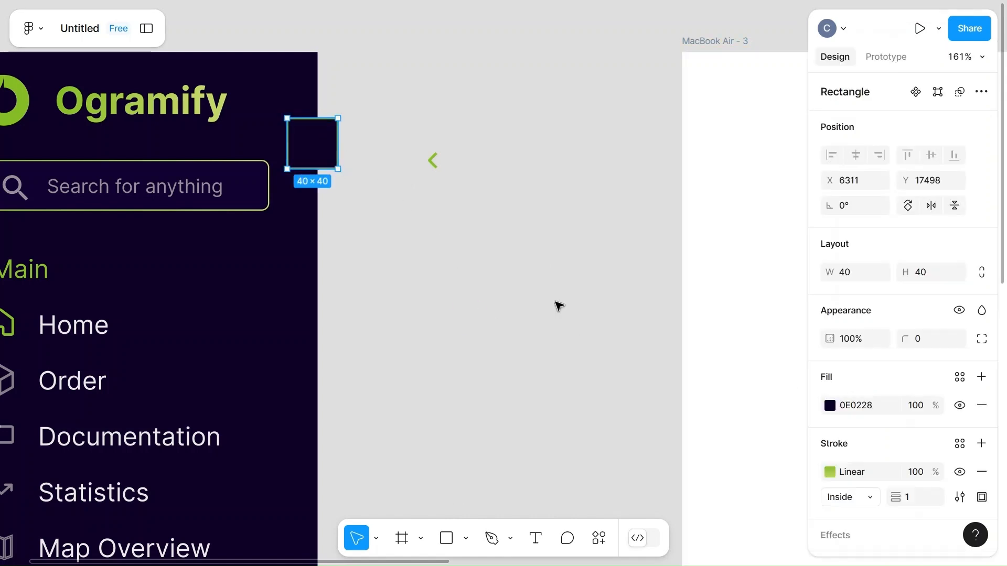
pyautogui.click(830, 406)
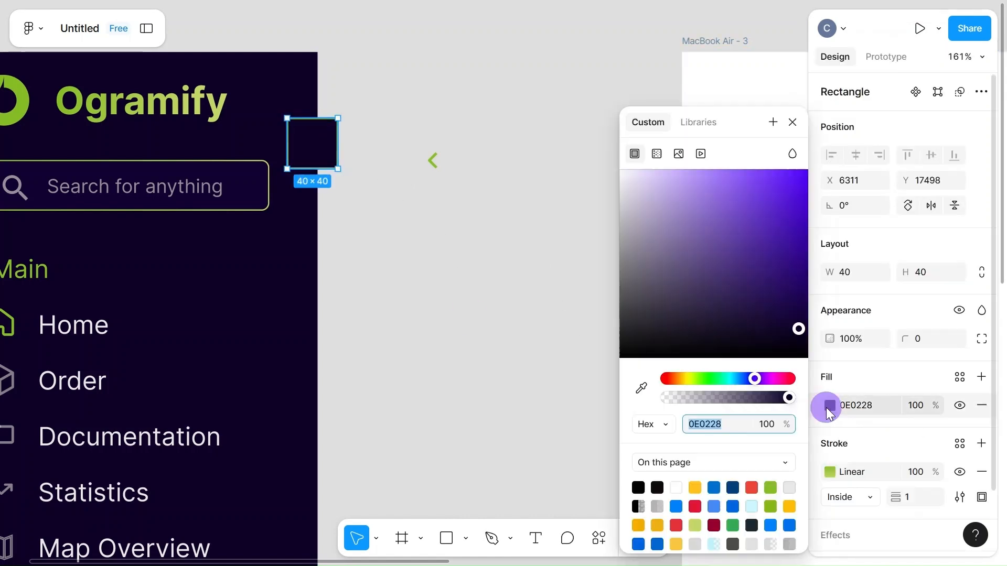
pyautogui.moveTo(800, 328); pyautogui.dragTo(803, 323)
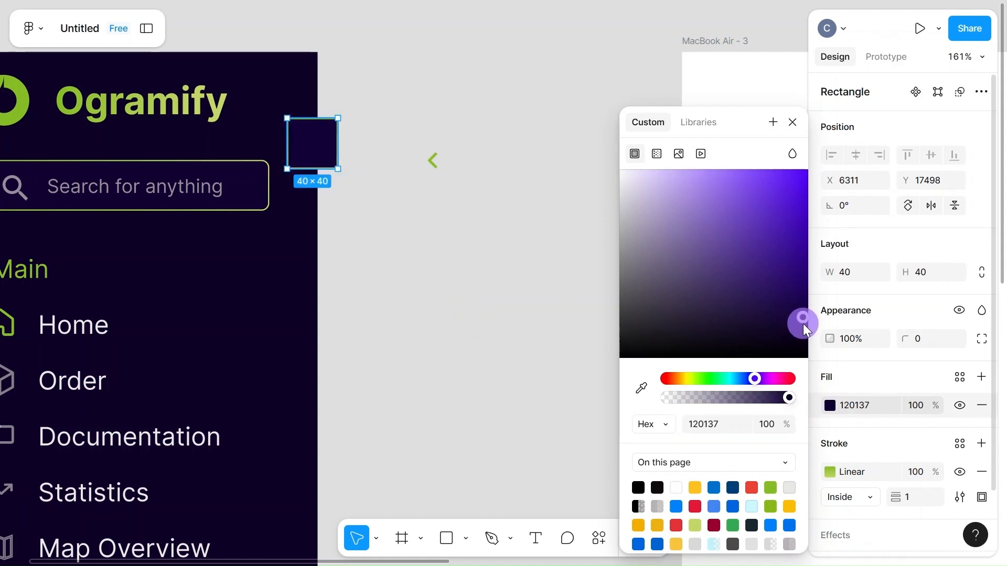
# Copy the search field's fill color 120234 and apply it to the square
pyautogui.click(228, 190)
pyautogui.click(229, 190)
pyautogui.click(866, 414)
pyautogui.hotkey('ctrl', 'c')
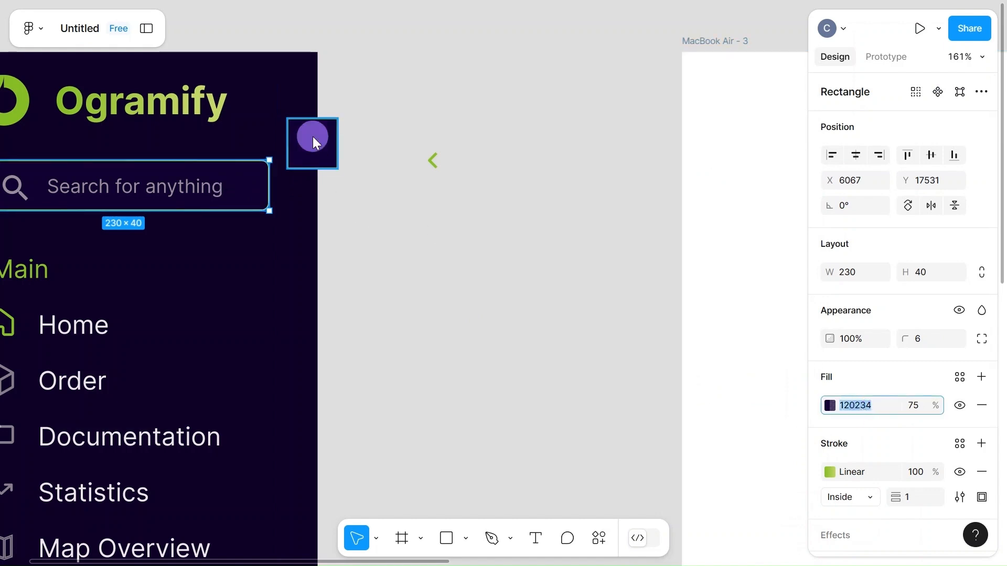
pyautogui.doubleClick(314, 142)
pyautogui.click(455, 171)
pyautogui.click(860, 407)
pyautogui.hotkey('ctrl', 'v')
pyautogui.click(547, 357)
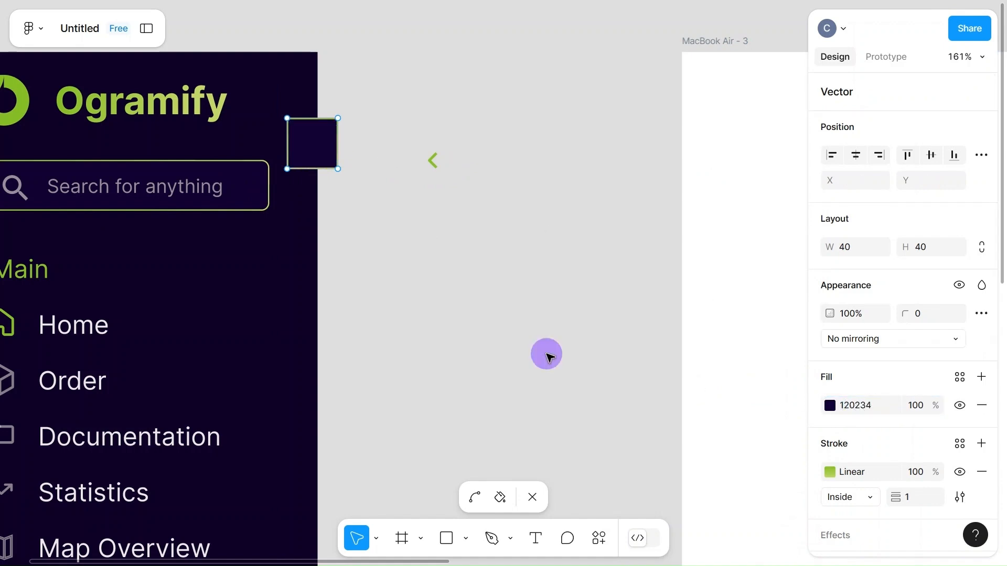
pyautogui.click(433, 163)
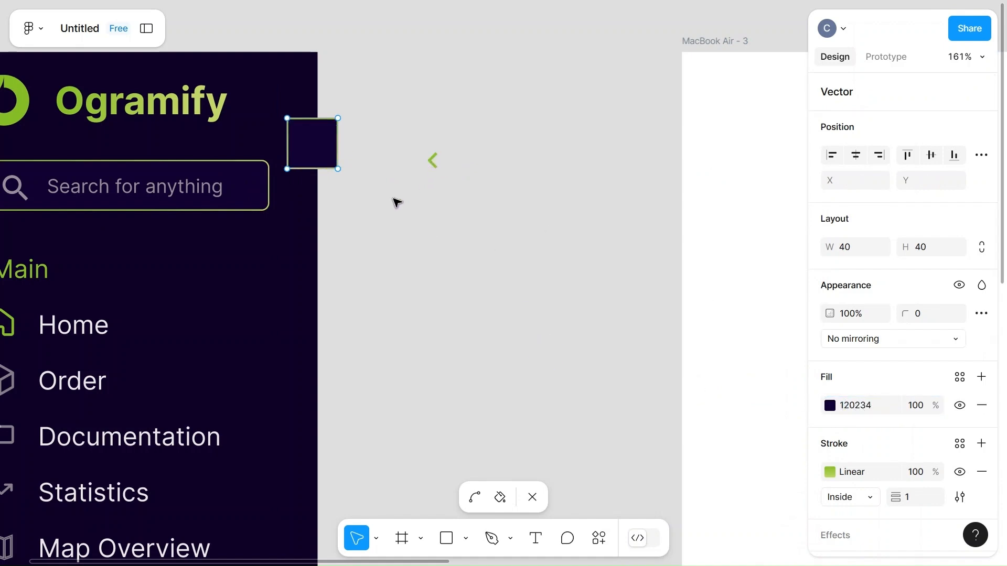
pyautogui.press('Escape')
# Move the green chevron to the center of the square and bring it to the front
pyautogui.click(431, 160)
pyautogui.moveTo(433, 164); pyautogui.dragTo(315, 147)
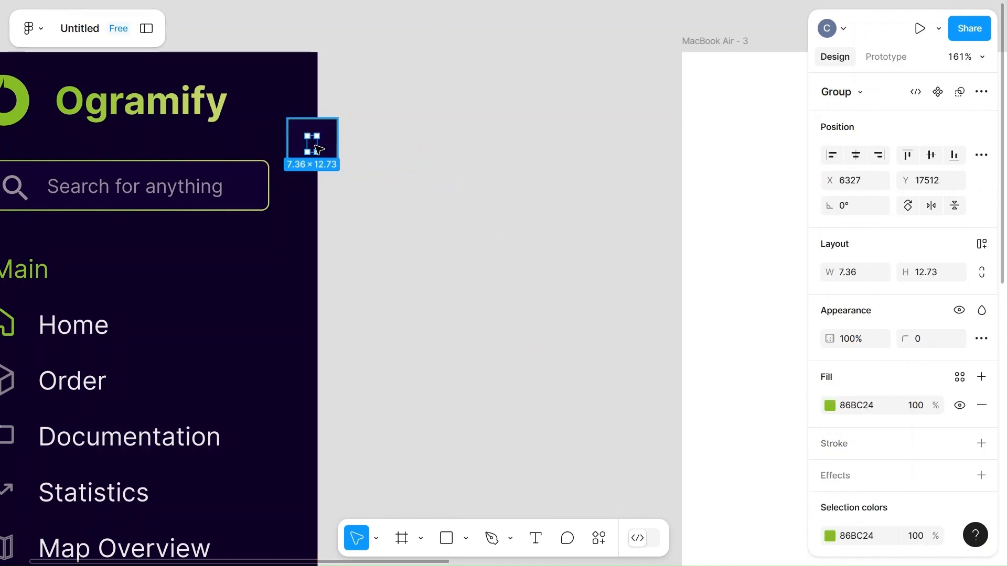
pyautogui.rightClick(317, 147)
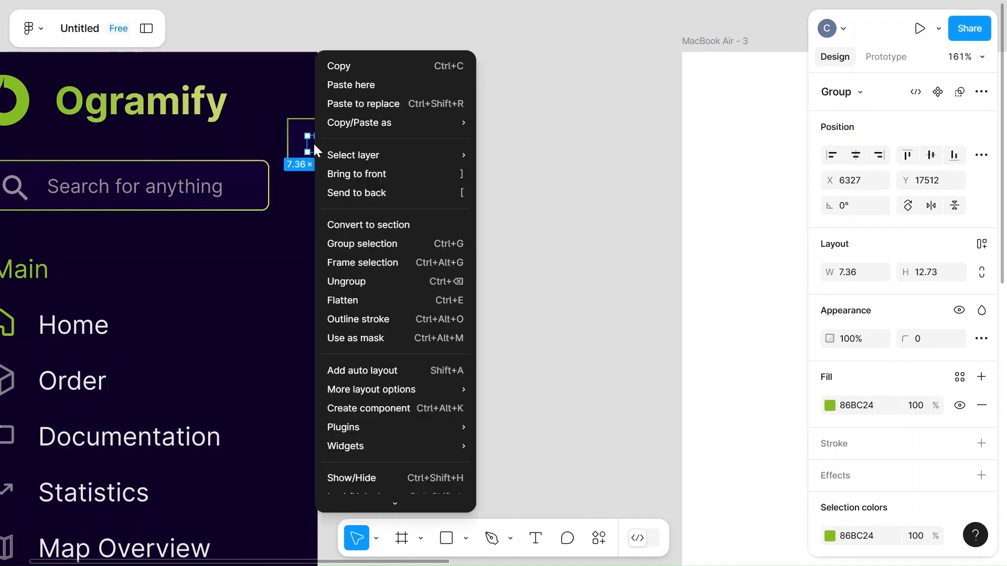
pyautogui.press('Escape')
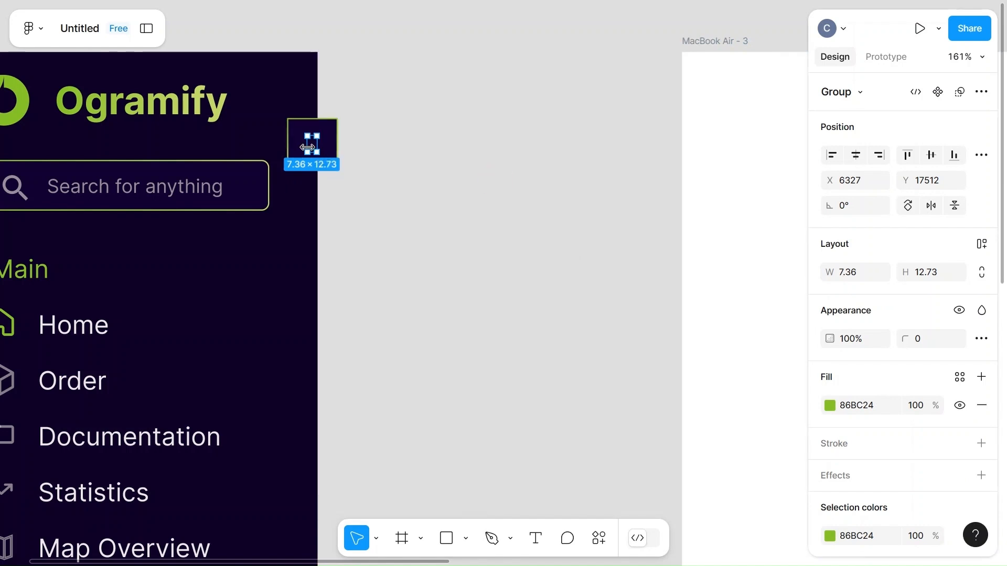
pyautogui.rightClick(312, 147)
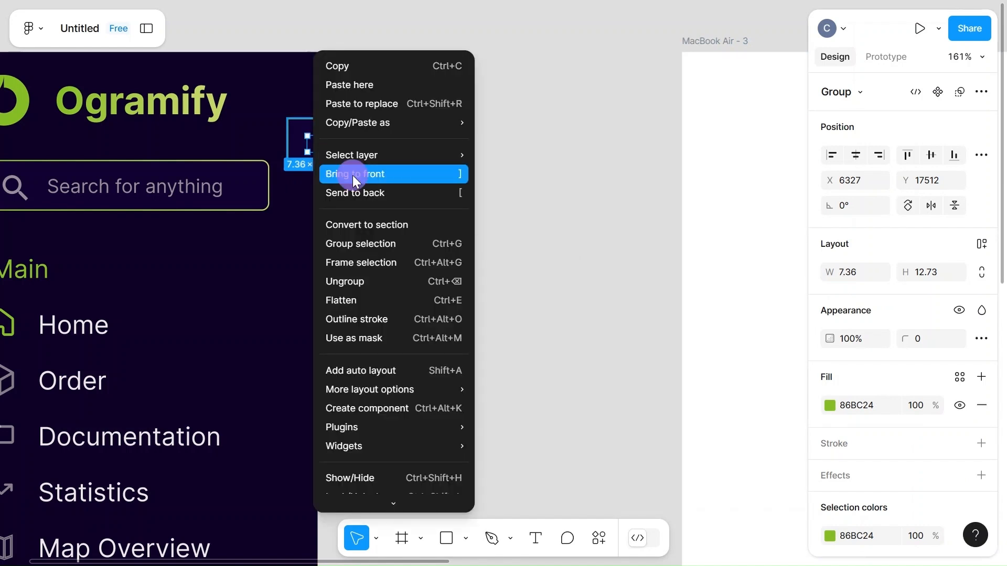
pyautogui.click(353, 176)
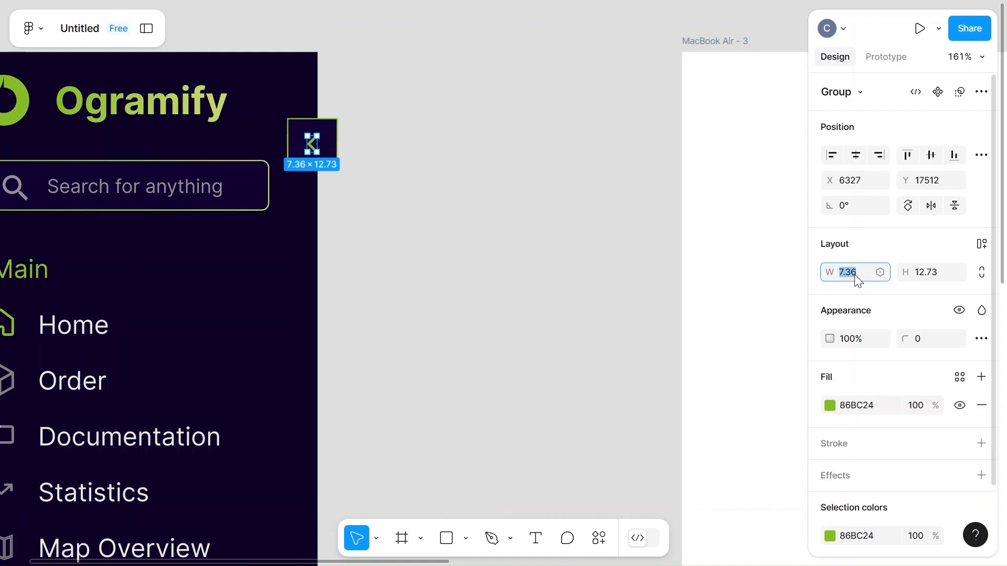
# Try resizing the chevron to 20 by 20 and undo the resize
pyautogui.click(928, 278)
pyautogui.write('20')
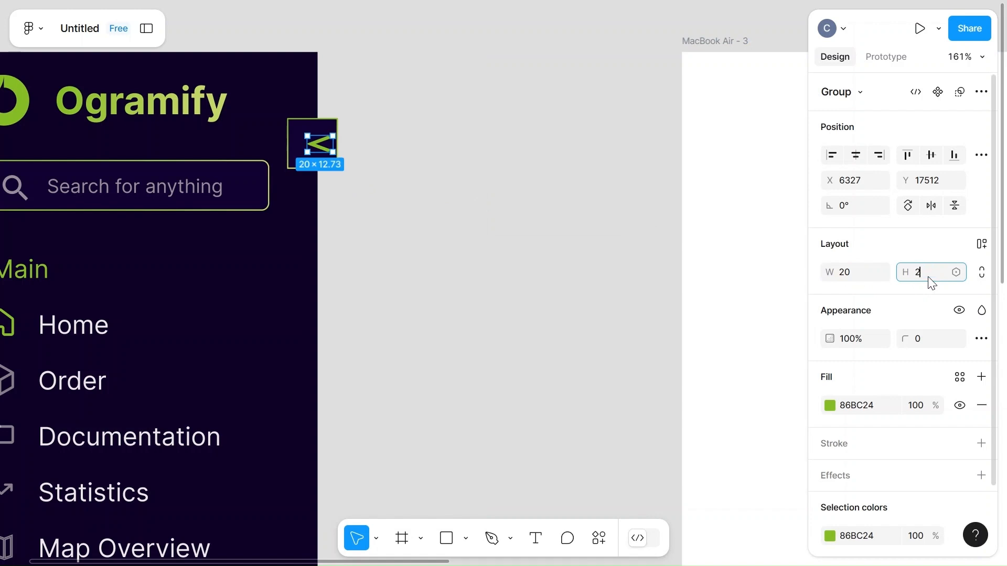
pyautogui.click(565, 325)
pyautogui.hotkey('ctrl', 'z')
pyautogui.hotkey('ctrl', 'z')
pyautogui.hotkey('ctrl', 'z')
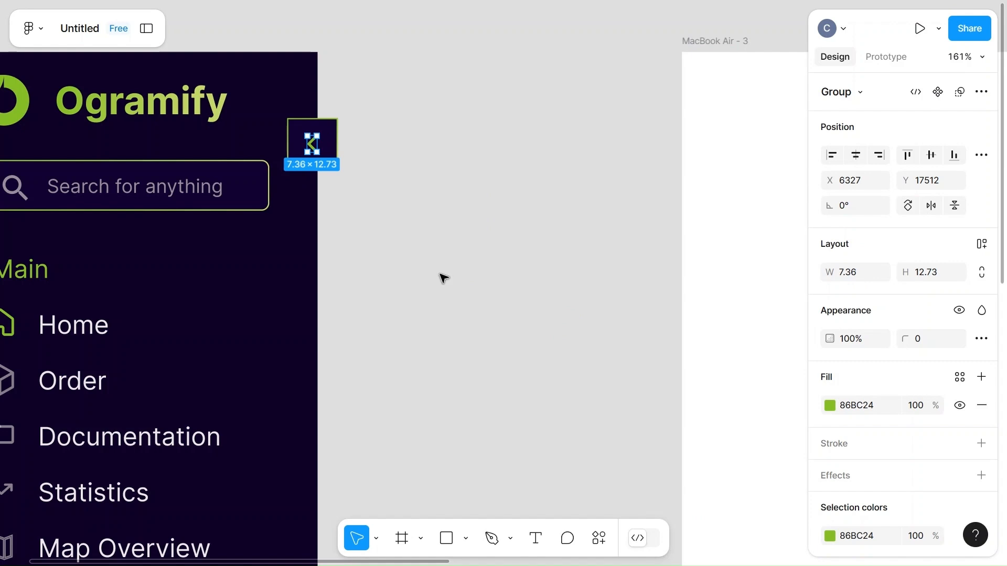
# Set the chevron's width to 15 and its height to 22
pyautogui.click(848, 275)
pyautogui.write('15')
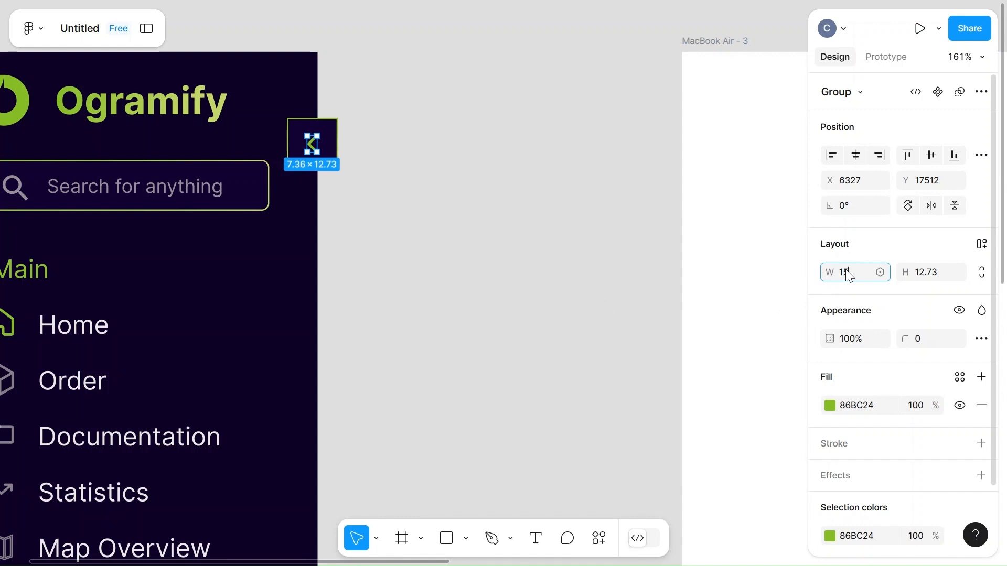
pyautogui.click(916, 274)
pyautogui.write('22')
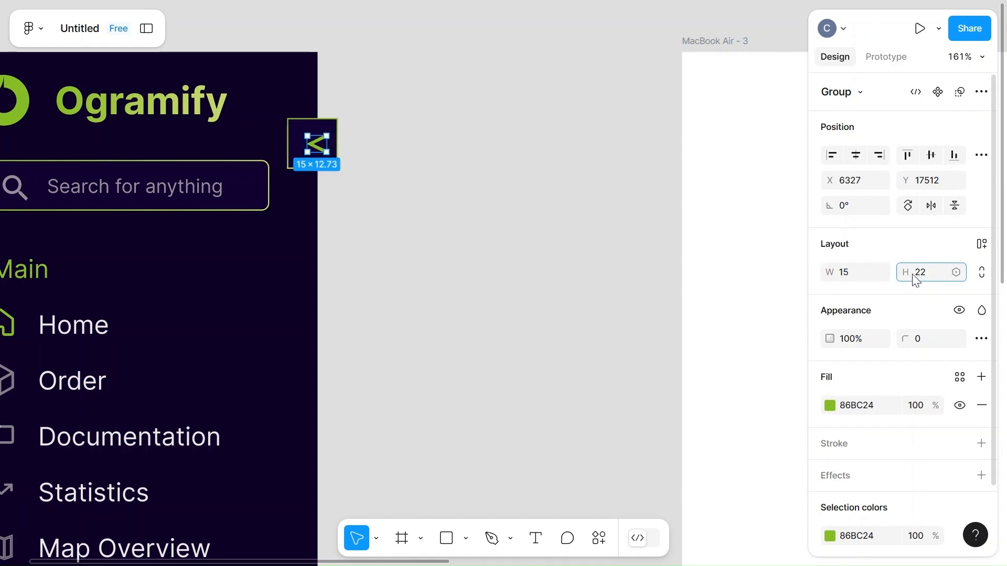
# Center the resized green chevron inside the toggle square
pyautogui.click(507, 290)
pyautogui.click(313, 155)
pyautogui.moveTo(313, 155); pyautogui.dragTo(309, 147)
# Set the toggle square's corner radius to 5
pyautogui.click(332, 142)
pyautogui.click(919, 338)
pyautogui.write('5')
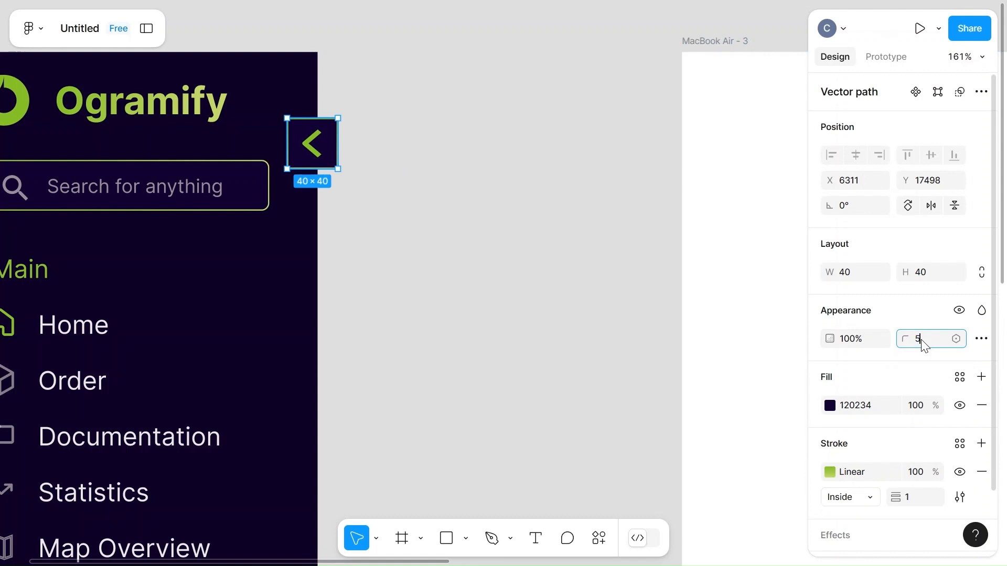
pyautogui.click(481, 348)
# Group the green chevron with its square to form a single toggle button
pyautogui.scroll(-10, 486, 350)
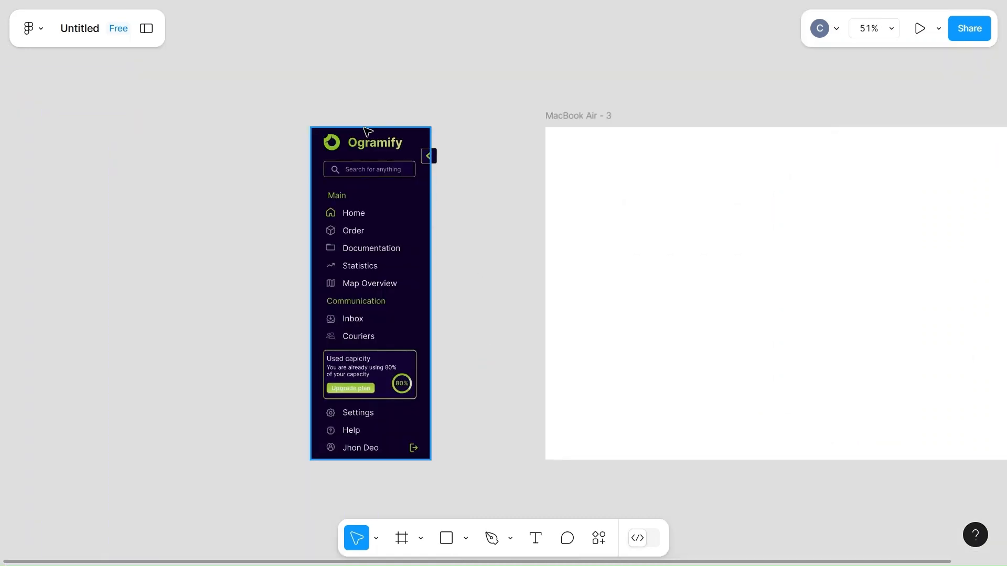
pyautogui.scroll(10, 432, 161)
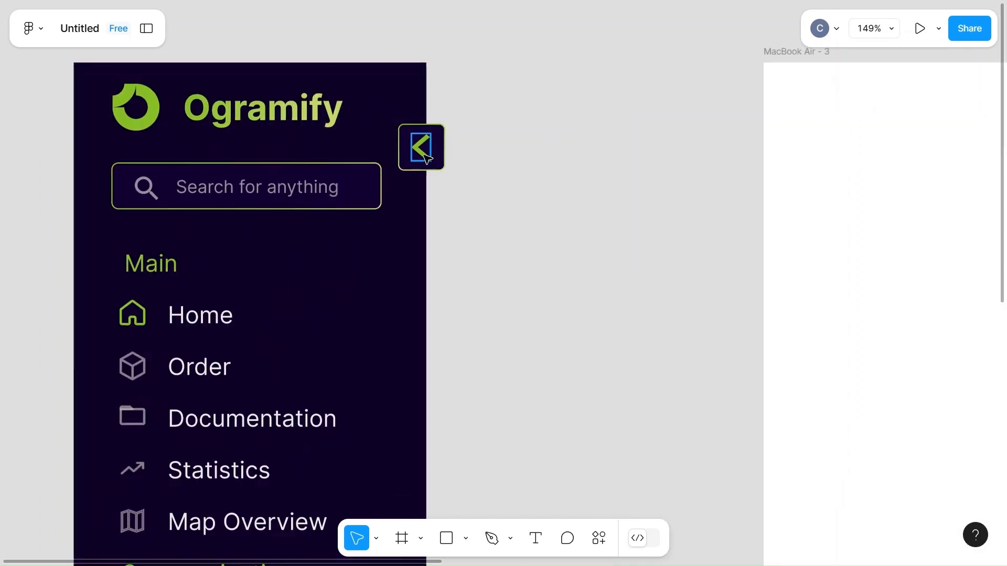
pyautogui.doubleClick(436, 164)
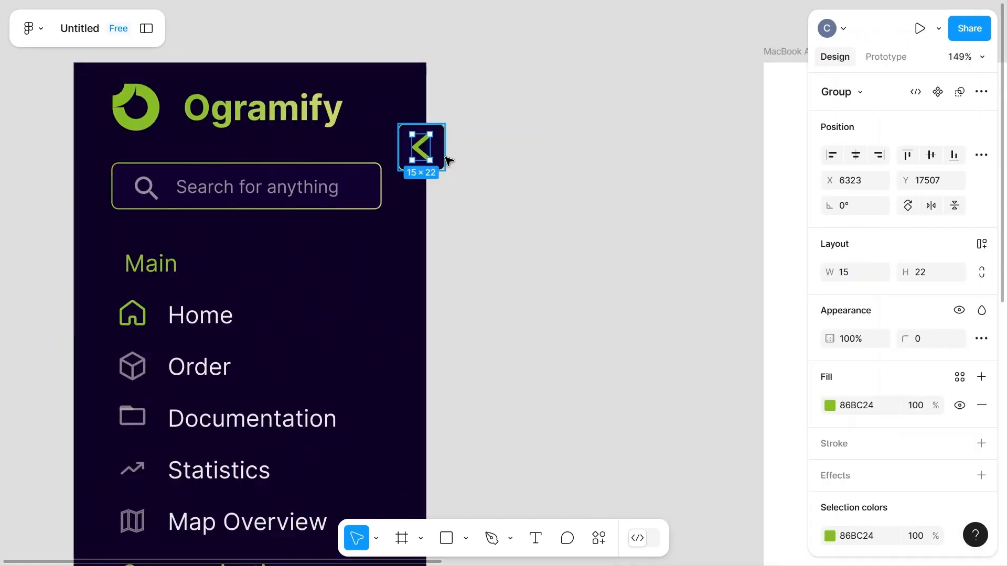
pyautogui.keyDown('shift'); pyautogui.click(441, 157); pyautogui.keyUp('shift')
pyautogui.hotkey('ctrl', 'g')
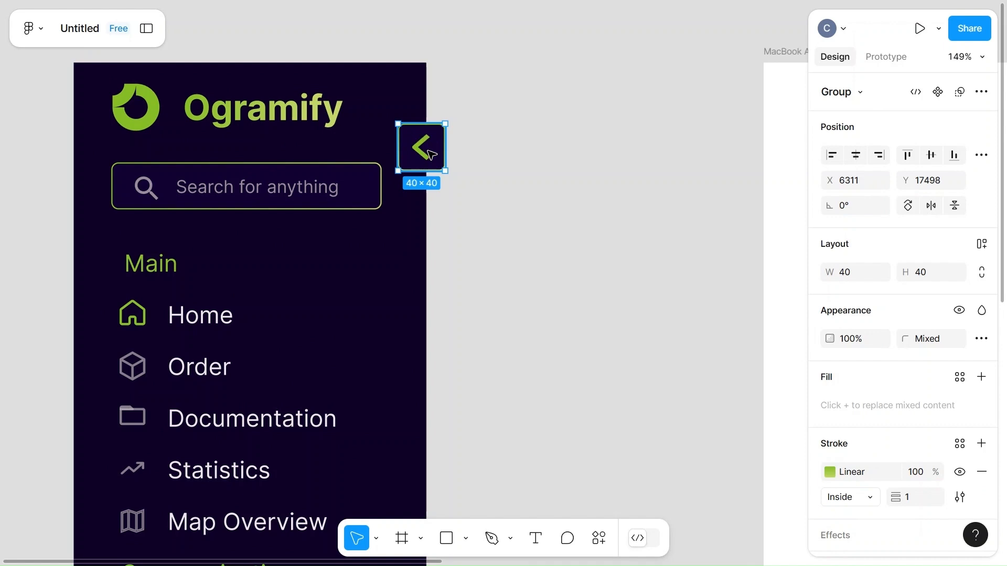
# Try grouping the toggle button with the sidebar background and undo the grouping
pyautogui.keyDown('shift'); pyautogui.click(398, 80); pyautogui.keyUp('shift')
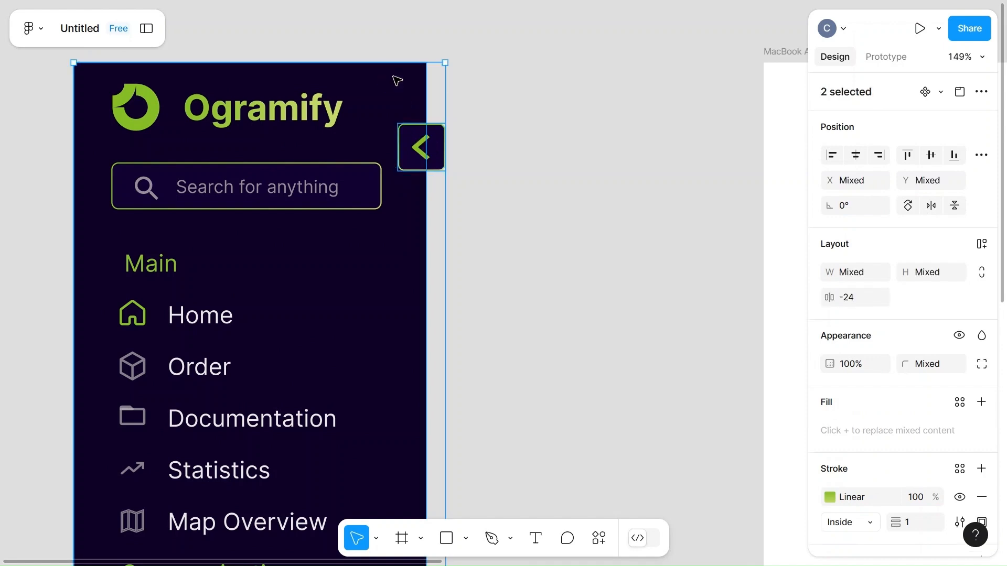
pyautogui.hotkey('ctrl', 'g')
pyautogui.hotkey('ctrl', 'z')
pyautogui.click(496, 116)
# Try turning the sidebar's background rectangle alone into a component and undo it
pyautogui.scroll(-5, 496, 116)
pyautogui.click(396, 96)
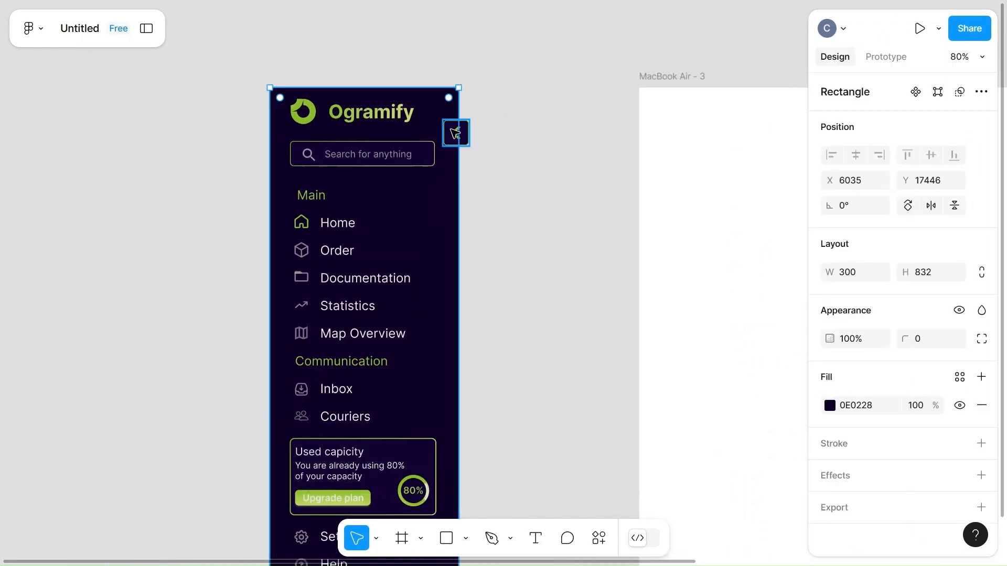
pyautogui.click(915, 92)
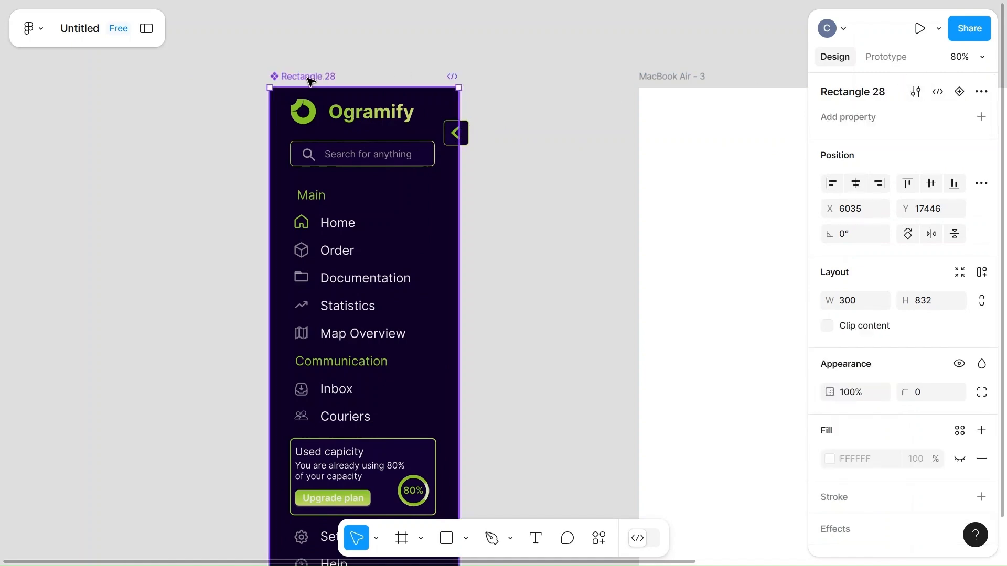
pyautogui.scroll(-3, 522, 251)
pyautogui.hotkey('ctrl', 'z')
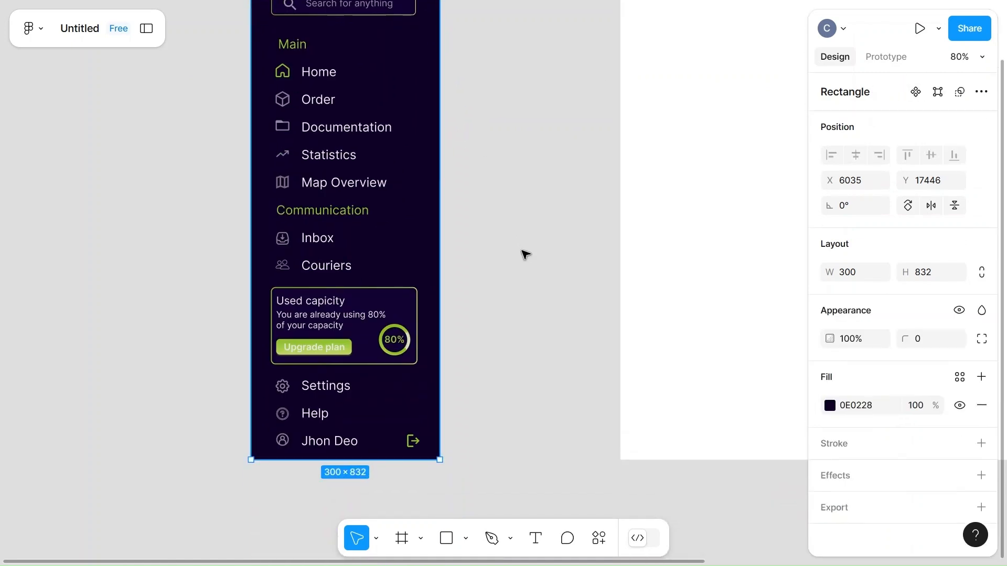
# Group the sidebar's menu content, toggle button and background rectangle together
pyautogui.click(522, 251)
pyautogui.scroll(3, 525, 254)
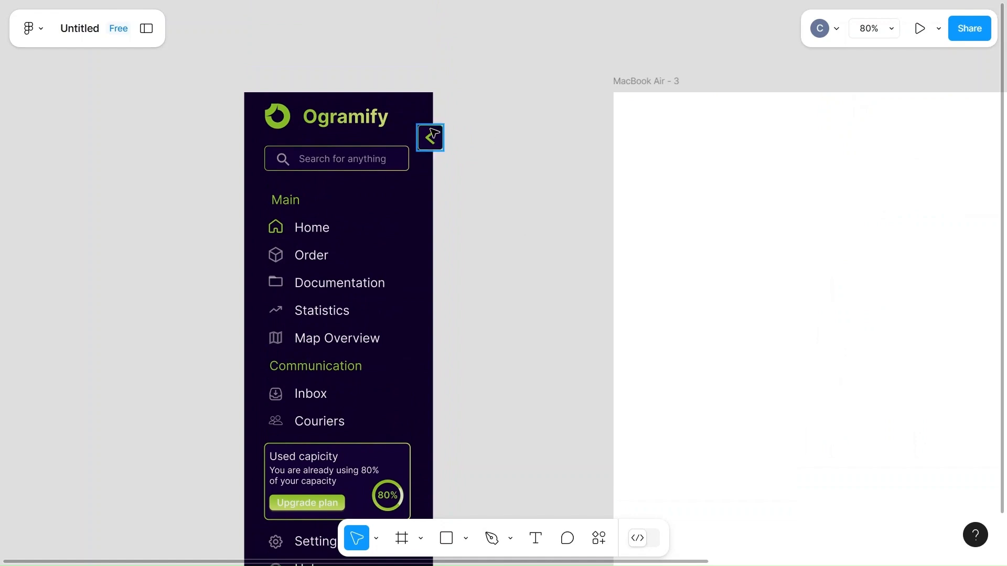
pyautogui.click(348, 130)
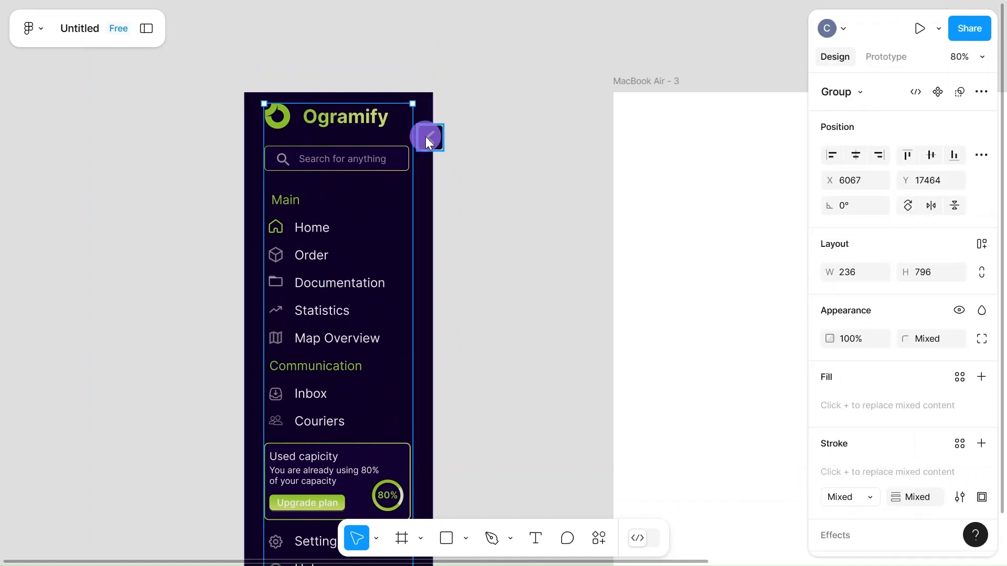
pyautogui.keyDown('shift'); pyautogui.click(427, 137); pyautogui.keyUp('shift')
pyautogui.keyDown('shift'); pyautogui.click(414, 96); pyautogui.keyUp('shift')
pyautogui.hotkey('ctrl', 'g')
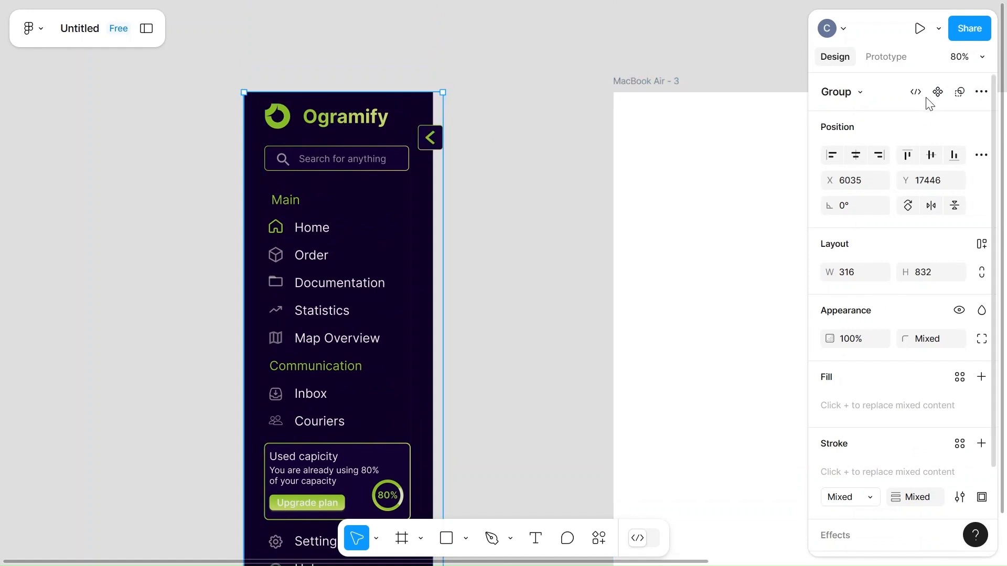
# Convert the complete sidebar group into a component
pyautogui.click(936, 92)
pyautogui.scroll(-3, 505, 188)
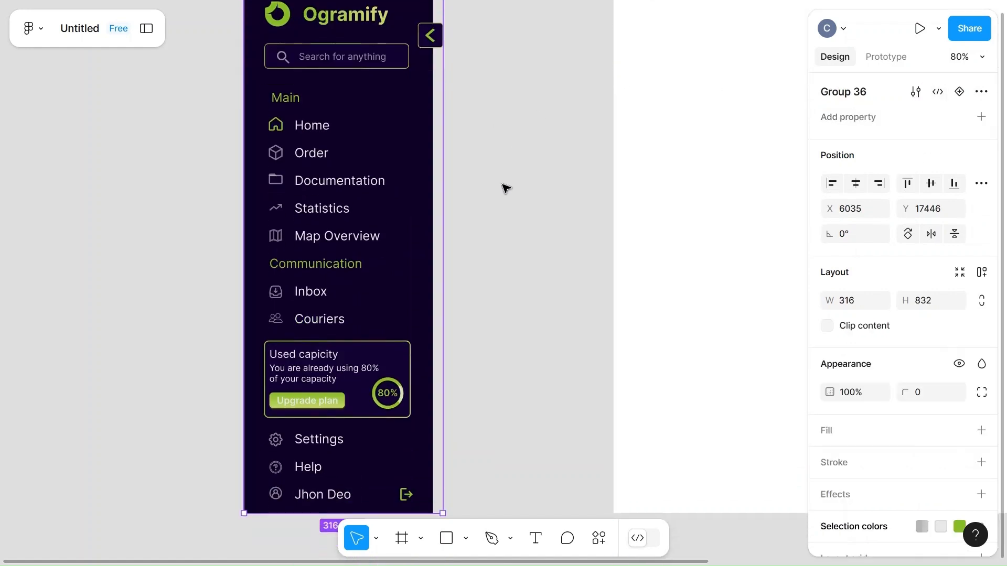
pyautogui.scroll(2, 505, 188)
# Move the sidebar component farther from the MacBook Air - 3 frame and add a second variant to it
pyautogui.moveTo(398, 68); pyautogui.dragTo(247, 67)
pyautogui.click(960, 93)
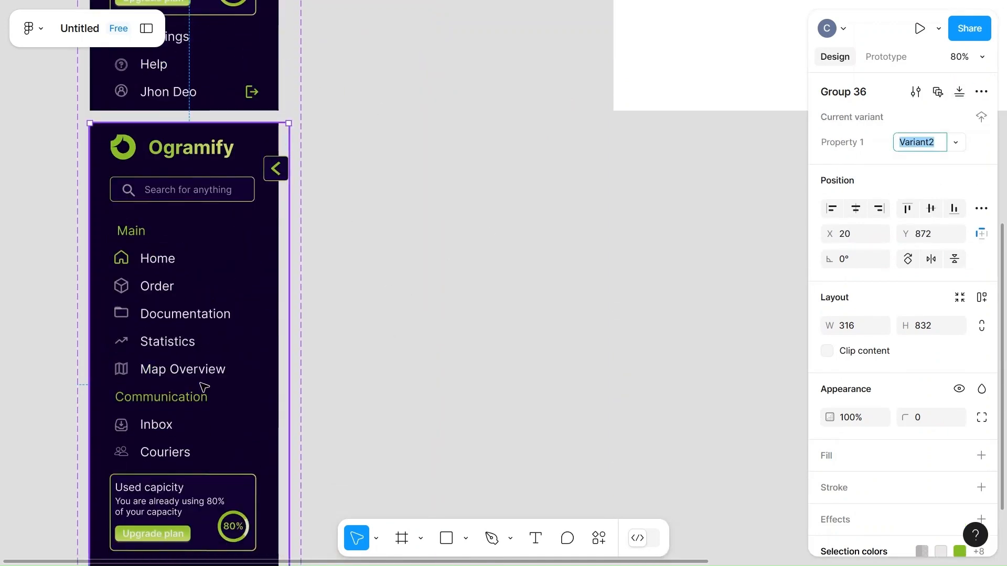
pyautogui.scroll(15, 386, 304)
# Delete the Ogramify wordmark from the Default variant, keeping the logo symbol
pyautogui.click(252, 240)
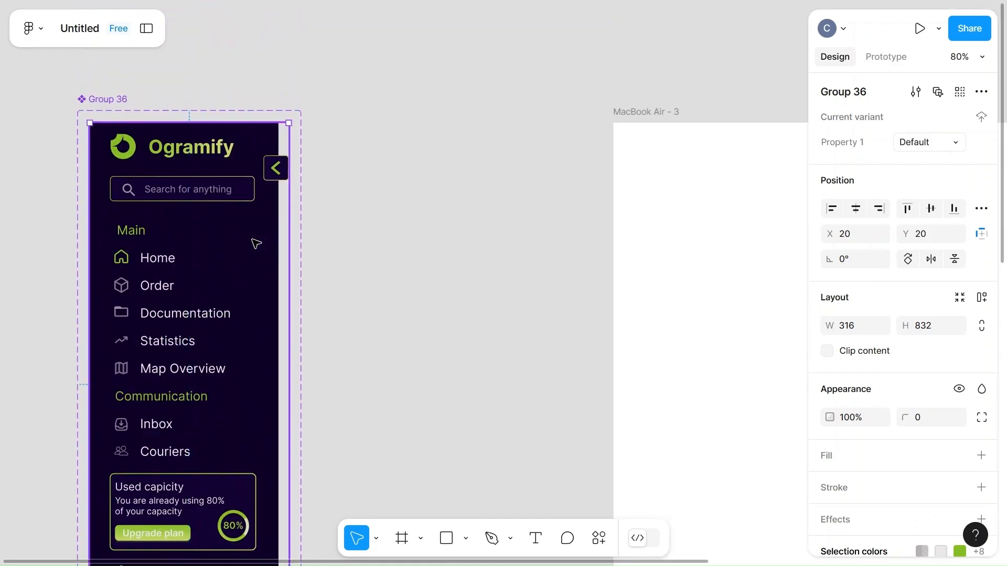
pyautogui.click(198, 147)
pyautogui.click(198, 148)
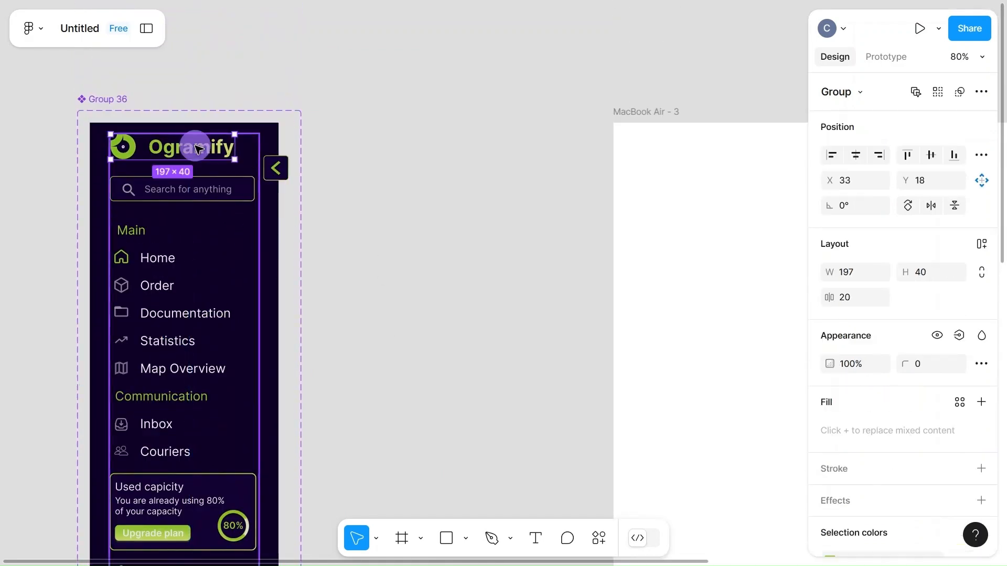
pyautogui.click(198, 148)
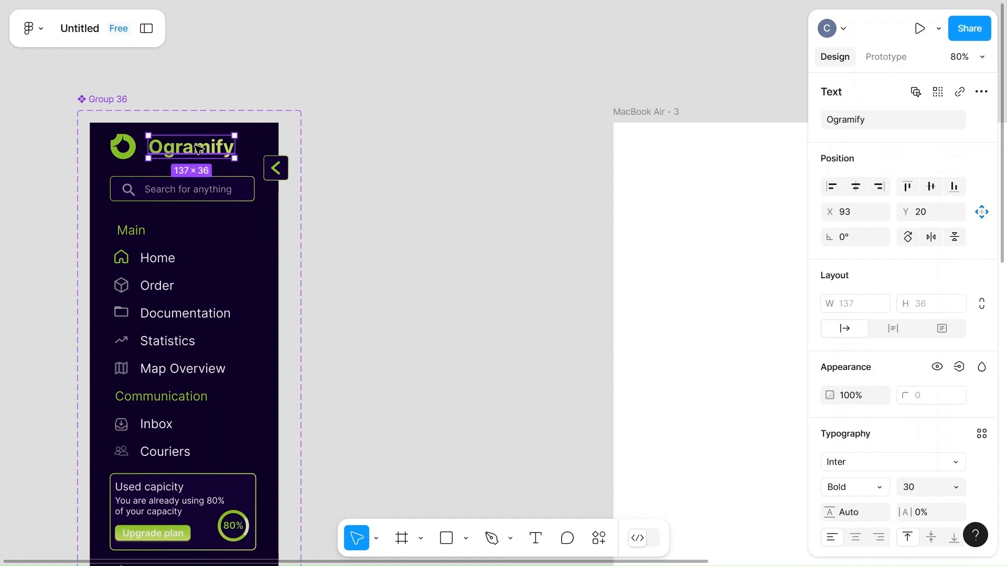
pyautogui.press('Delete')
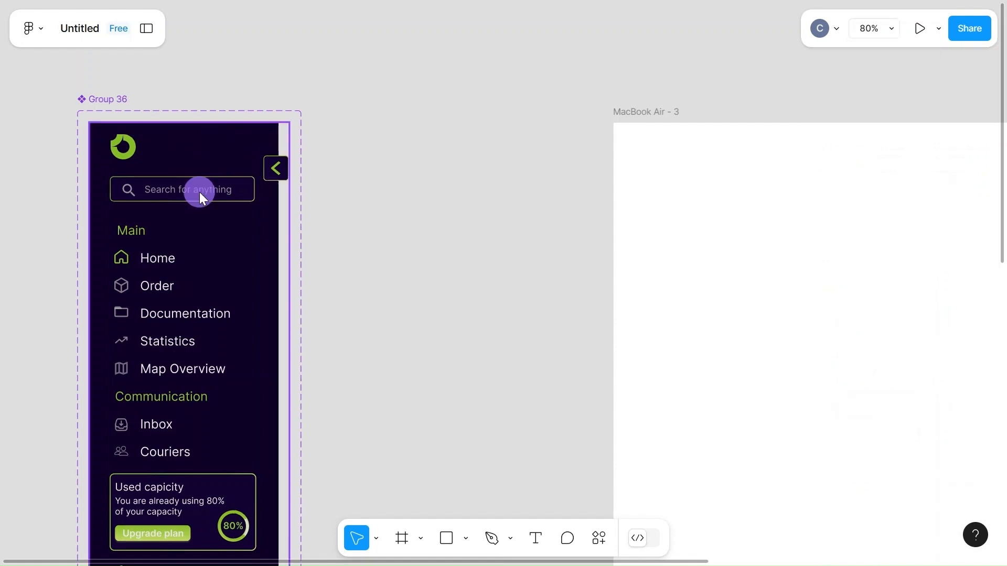
# Delete the "Search for anything" placeholder text from the Default variant's search field
pyautogui.click(200, 192)
pyautogui.doubleClick(201, 193)
pyautogui.doubleClick(201, 194)
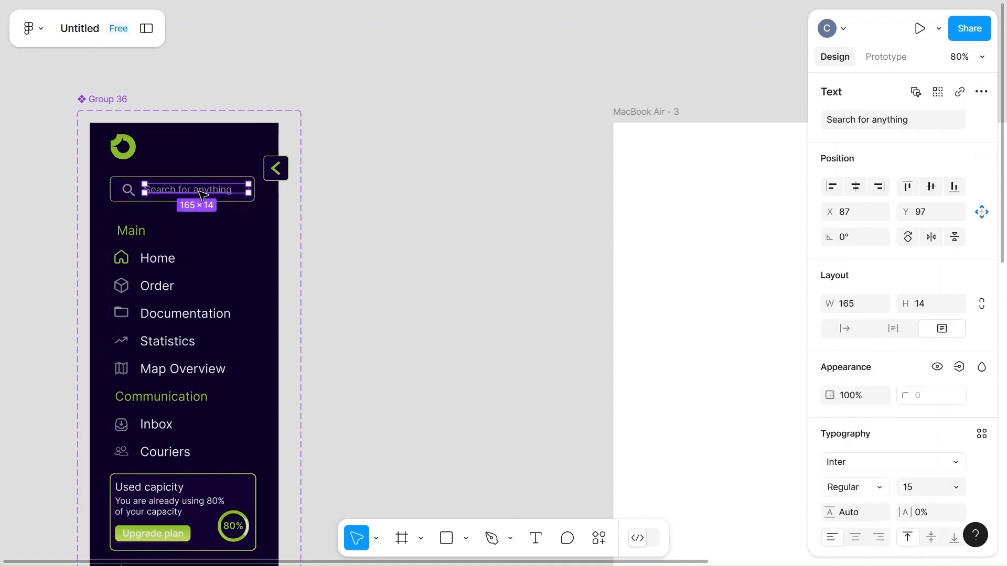
pyautogui.press('Delete')
# Delete the Main, Home, Order, Documentation, Statistics and Map Overview labels from the Default variant, keeping their icons
pyautogui.click(131, 235)
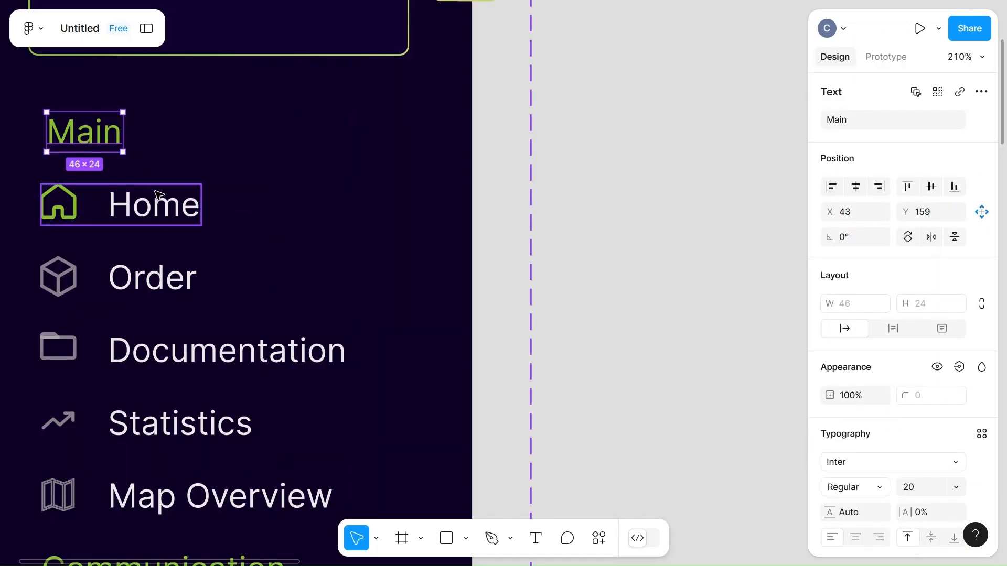
pyautogui.keyDown('shift'); pyautogui.click(156, 205); pyautogui.keyUp('shift')
pyautogui.keyDown('shift'); pyautogui.click(167, 272); pyautogui.keyUp('shift')
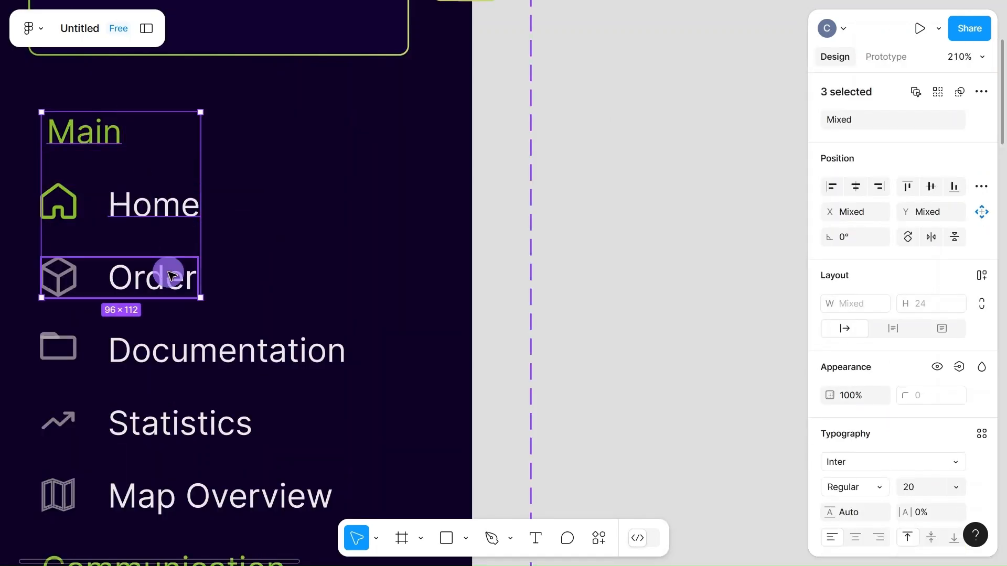
pyautogui.keyDown('shift'); pyautogui.click(196, 354); pyautogui.keyUp('shift')
pyautogui.keyDown('shift'); pyautogui.click(177, 421); pyautogui.keyUp('shift')
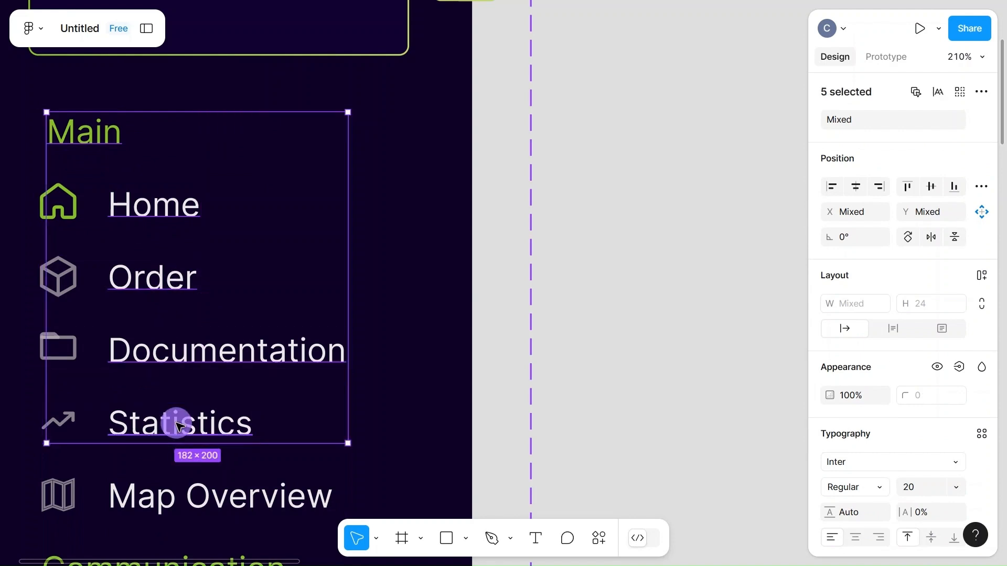
pyautogui.keyDown('shift'); pyautogui.click(184, 502); pyautogui.keyUp('shift')
pyautogui.press('Delete')
# Delete the Communication, Inbox and Couriers labels from the Default variant, keeping the icons
pyautogui.scroll(-5, 184, 499)
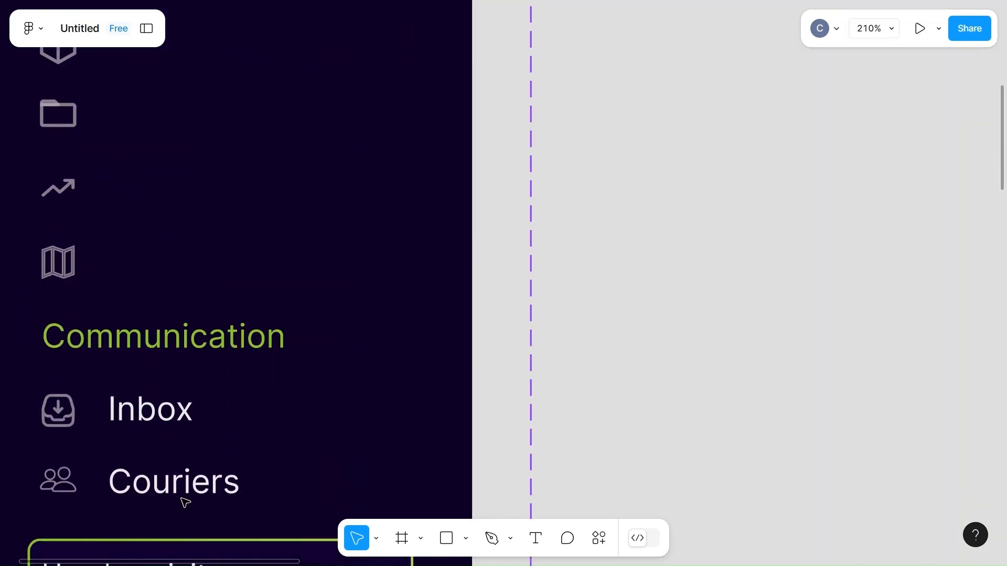
pyautogui.click(185, 302)
pyautogui.doubleClick(185, 302)
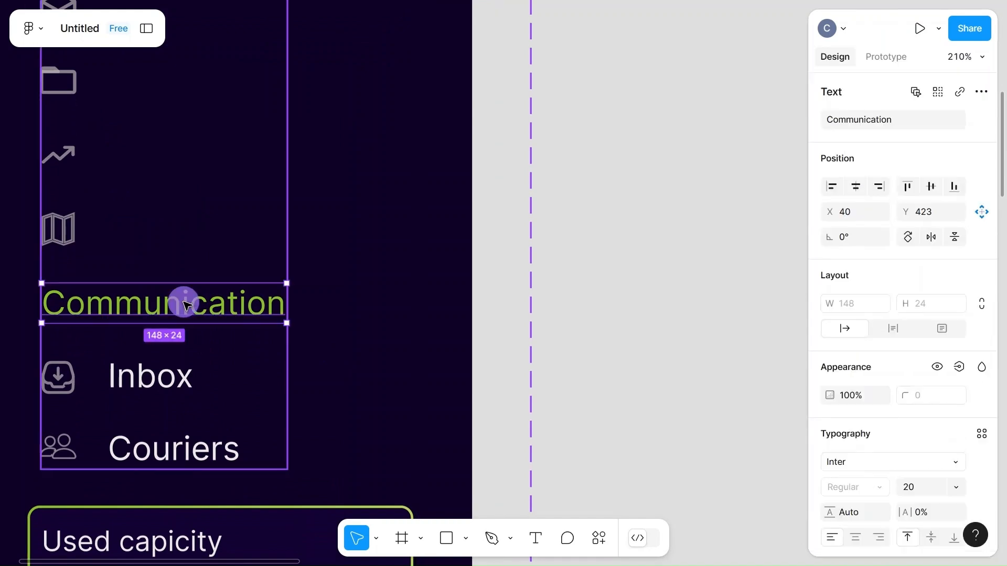
pyautogui.keyDown('shift'); pyautogui.click(155, 380); pyautogui.keyUp('shift')
pyautogui.keyDown('shift'); pyautogui.click(177, 456); pyautogui.keyUp('shift')
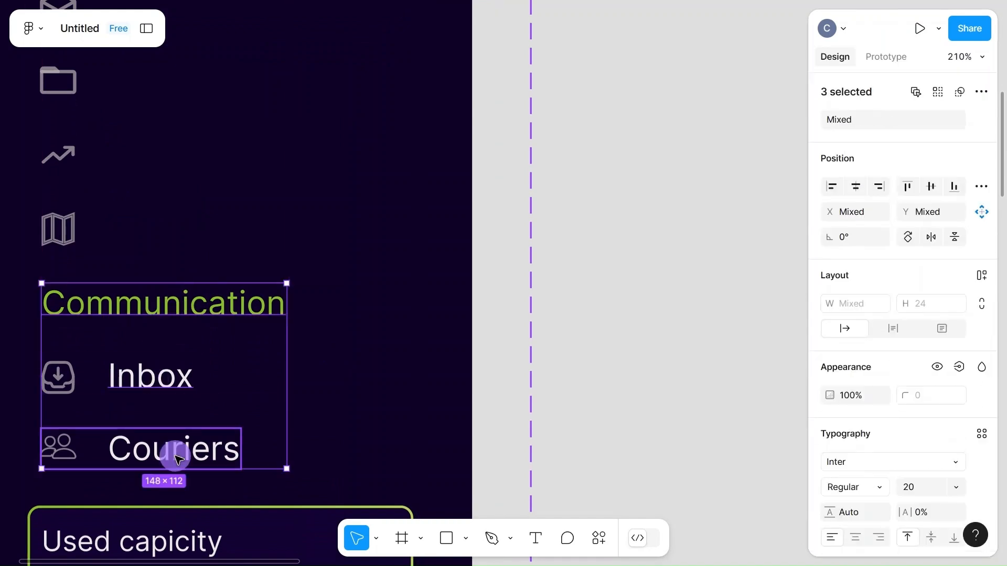
pyautogui.press('Delete')
# Delete the "Used capicity" card with its Upgrade plan button from the Default variant
pyautogui.hotkey('shift', '0')
pyautogui.scroll(-4, 194, 409)
pyautogui.click(224, 294)
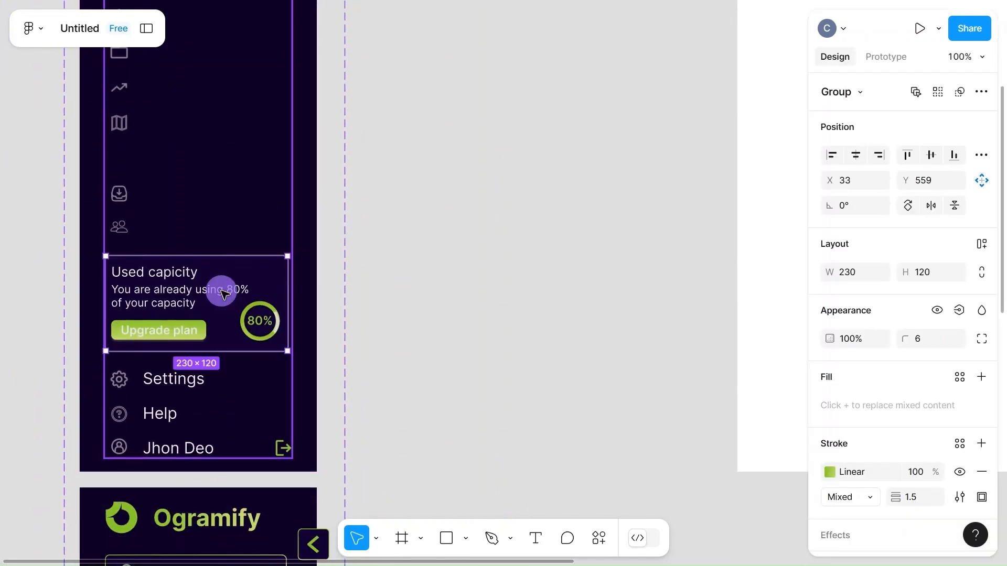
pyautogui.press('Delete')
# Delete the Settings, Help and profile name labels and the green logout icon from the Default variant
pyautogui.scroll(-2, 223, 292)
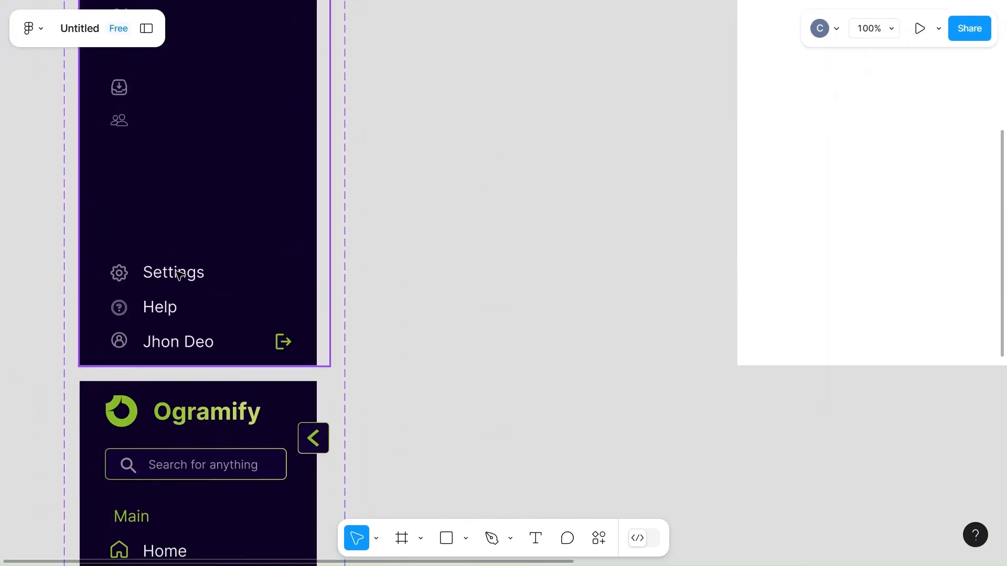
pyautogui.click(178, 273)
pyautogui.doubleClick(179, 274)
pyautogui.doubleClick(178, 273)
pyautogui.doubleClick(178, 274)
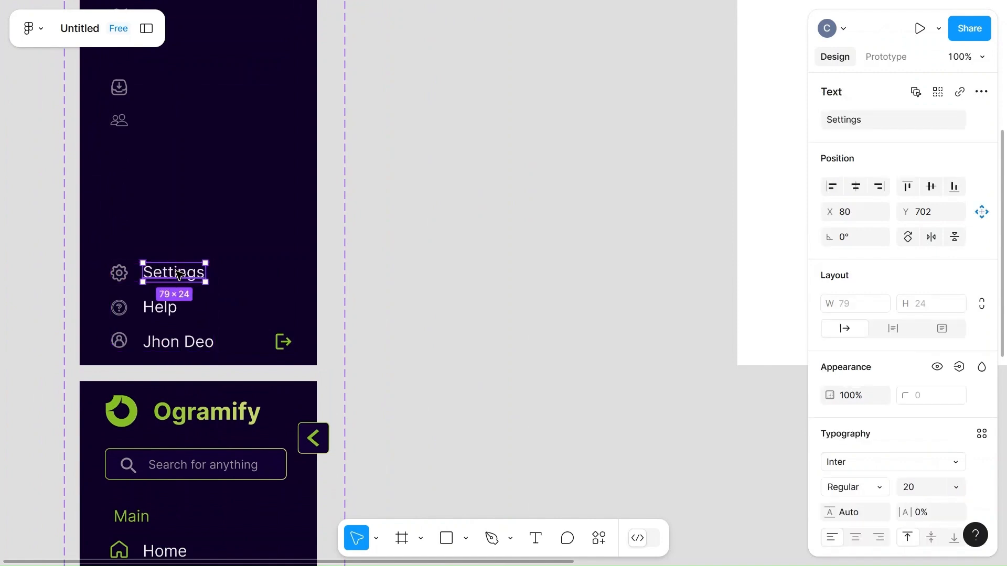
pyautogui.keyDown('shift'); pyautogui.click(164, 309); pyautogui.keyUp('shift')
pyautogui.keyDown('shift'); pyautogui.click(173, 342); pyautogui.keyUp('shift')
pyautogui.keyDown('shift'); pyautogui.click(283, 342); pyautogui.keyUp('shift')
pyautogui.keyDown('shift'); pyautogui.click(283, 342); pyautogui.keyUp('shift')
pyautogui.keyDown('shift'); pyautogui.click(284, 342); pyautogui.keyUp('shift')
pyautogui.press('Delete')
# Set the width of the Default variant's search field group to 40
pyautogui.scroll(-8, 287, 345)
pyautogui.scroll(5, 287, 345)
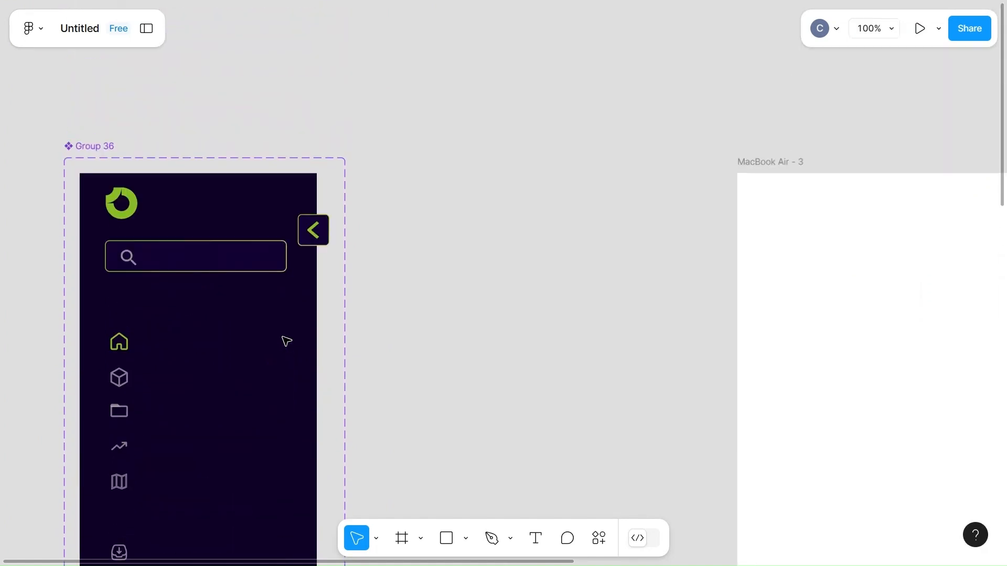
pyautogui.doubleClick(277, 242)
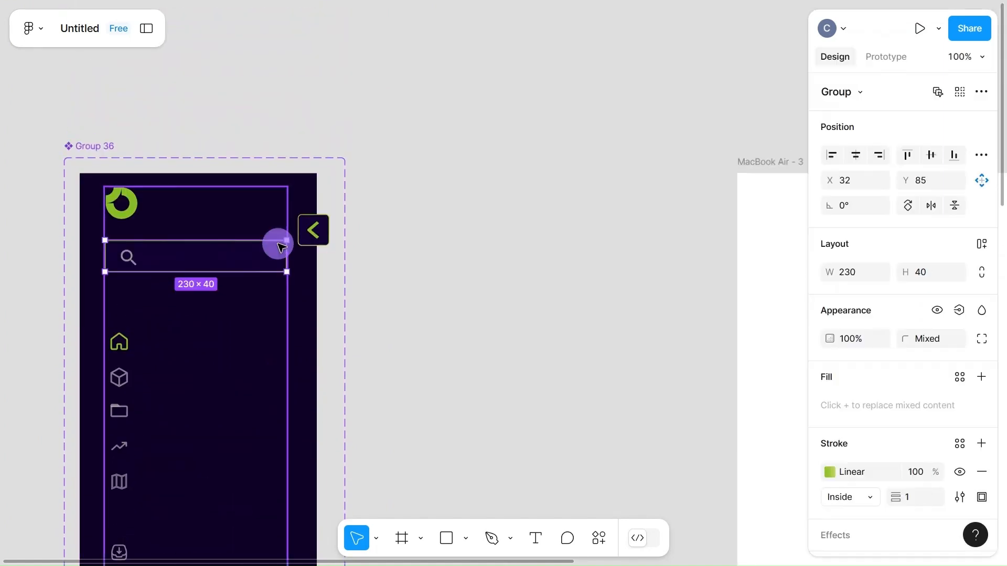
pyautogui.click(857, 272)
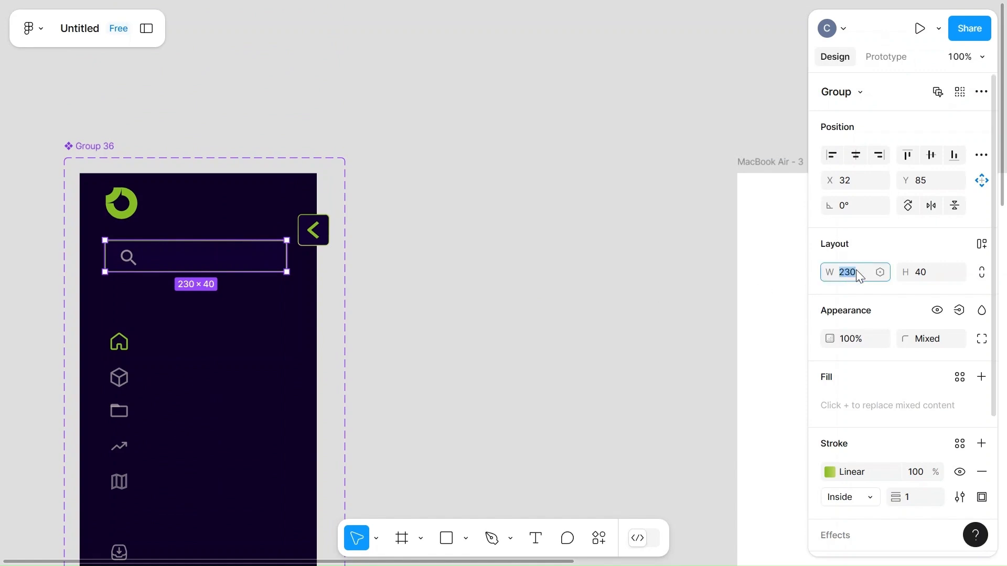
pyautogui.click(461, 335)
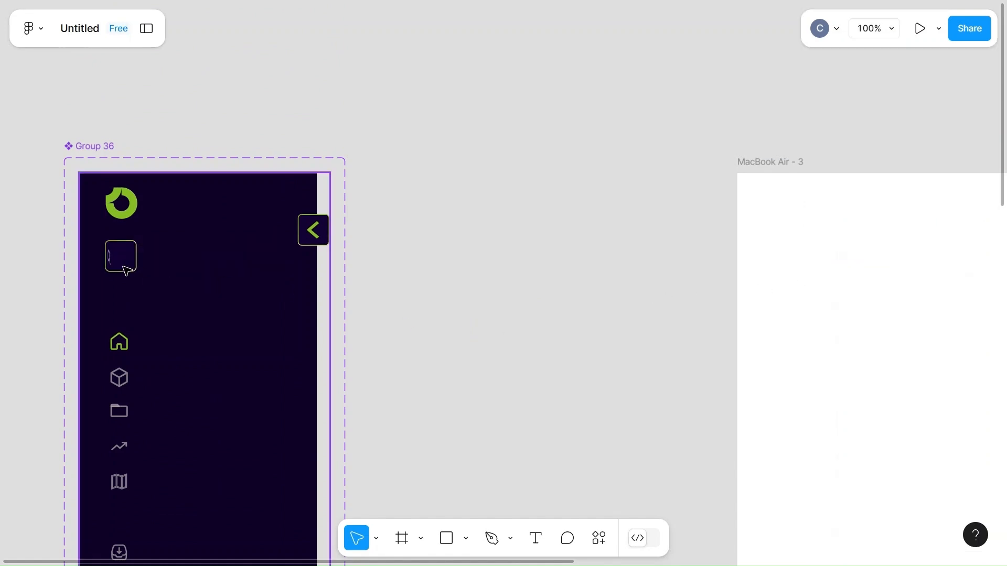
# Set the width of the squashed magnifier icon inside the search box to 20
pyautogui.scroll(6, 117, 260)
pyautogui.click(105, 261)
pyautogui.doubleClick(104, 260)
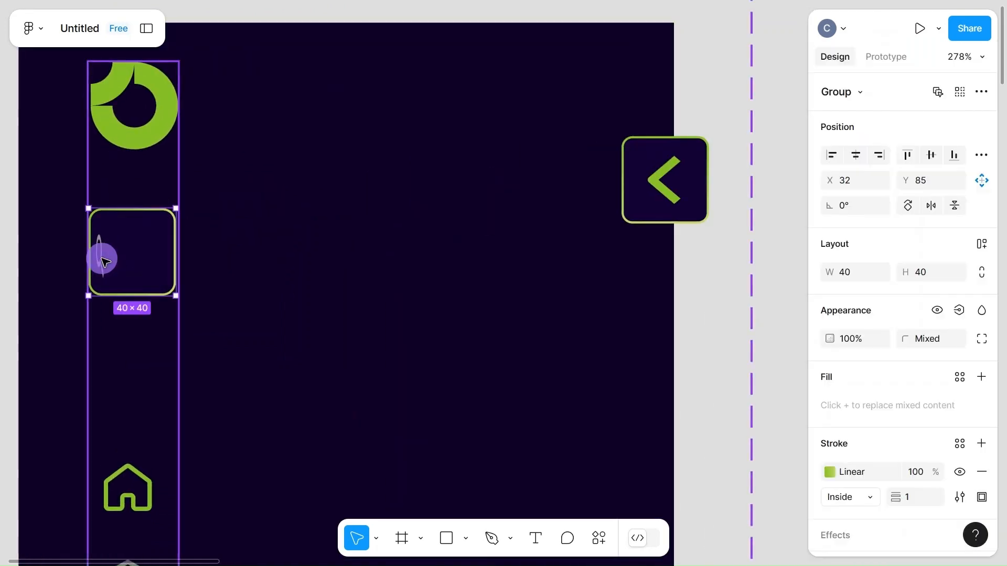
pyautogui.doubleClick(105, 261)
pyautogui.click(857, 270)
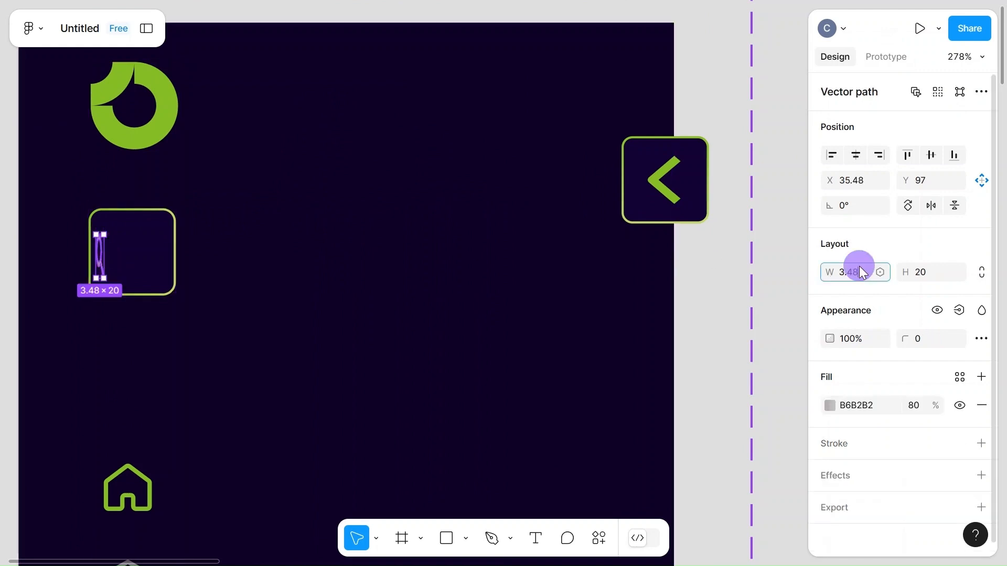
pyautogui.write('20')
pyautogui.click(353, 370)
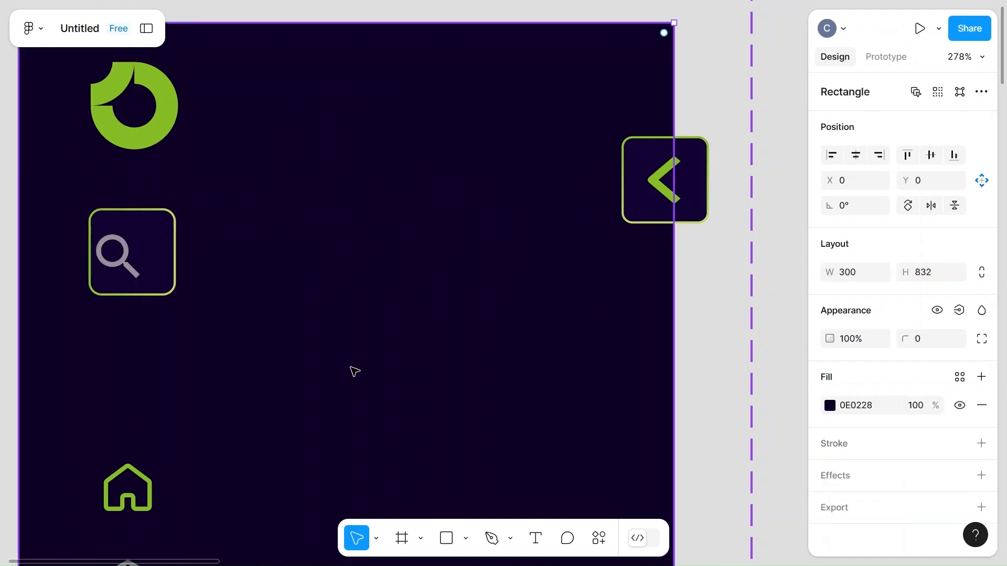
# Centre the magnifier icon horizontally inside the Default variant's square search box
pyautogui.doubleClick(122, 263)
pyautogui.doubleClick(122, 262)
pyautogui.moveTo(121, 262); pyautogui.dragTo(133, 262)
pyautogui.click(350, 326)
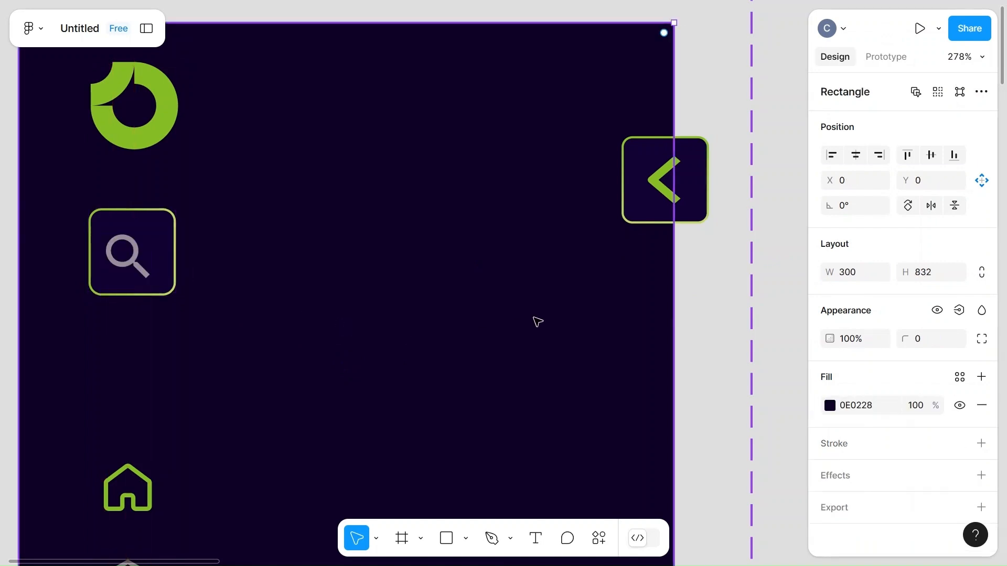
# Narrow the Default variant's dark background rectangle to a width of 120
pyautogui.scroll(-5, 510, 320)
pyautogui.scroll(-1, 524, 318)
pyautogui.moveTo(573, 313); pyautogui.dragTo(409, 313)
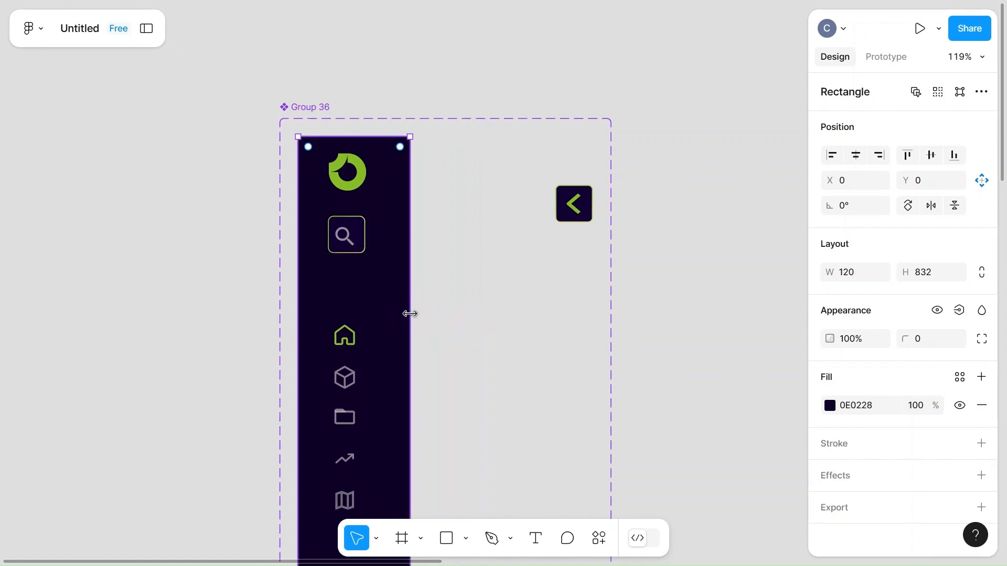
# Move the chevron toggle button horizontally to X 99 so it straddles the edge of the narrowed background
pyautogui.click(584, 213)
pyautogui.press('Left')
pyautogui.press('Left')
pyautogui.press('Left')
pyautogui.press('Left')
pyautogui.press('Left')
pyautogui.press('Left')
pyautogui.press('Left')
pyautogui.press('Left')
pyautogui.press('Left')
pyautogui.press('Left')
pyautogui.press('Left')
pyautogui.press('Left')
pyautogui.press('Left')
pyautogui.press('Left')
pyautogui.press('Left')
pyautogui.press('Left')
pyautogui.press('Left')
pyautogui.press('Left')
pyautogui.press('Left')
pyautogui.press('Left')
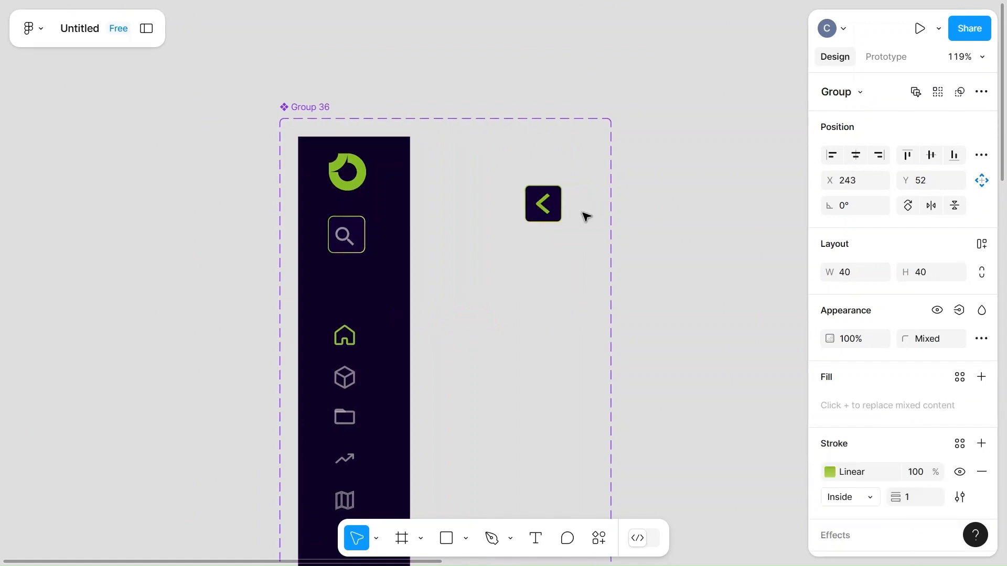
pyautogui.press('Left')
pyautogui.press('Left')
pyautogui.press('Left')
pyautogui.press('Left')
pyautogui.press('Left')
pyautogui.press('Left')
pyautogui.press('Left')
pyautogui.press('Left')
pyautogui.press('Left')
pyautogui.press('Left')
pyautogui.press('Left')
pyautogui.press('Left')
pyautogui.press('Left')
pyautogui.press('Left')
pyautogui.press('Left')
pyautogui.press('Left')
pyautogui.press('Left')
pyautogui.press('Left')
pyautogui.press('Left')
pyautogui.press('Left')
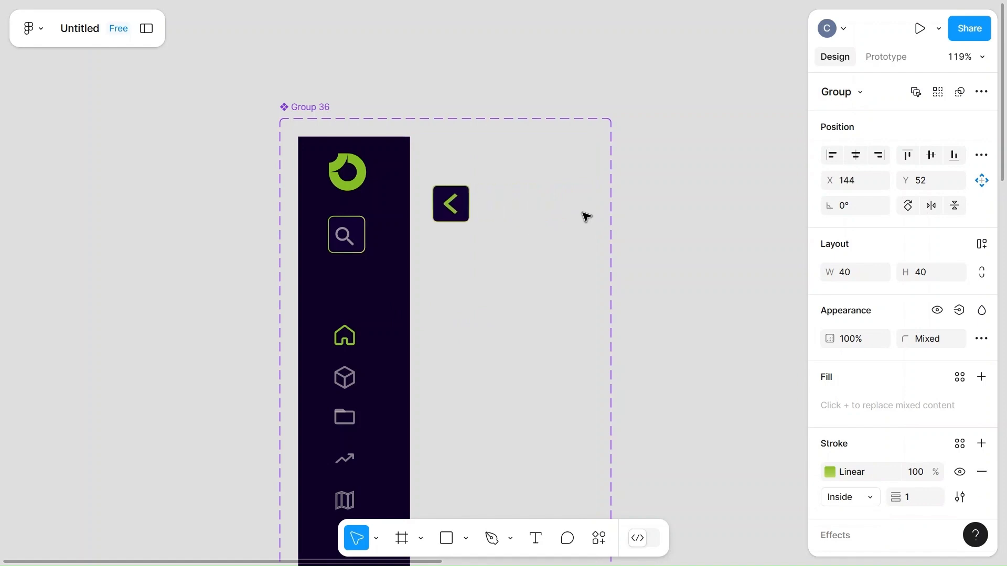
pyautogui.press('Left')
pyautogui.press('Left')
pyautogui.press('Left')
pyautogui.press('Left')
pyautogui.press('Left')
pyautogui.press('Left')
pyautogui.press('Left')
pyautogui.press('Left')
pyautogui.press('Left')
pyautogui.press('Left')
pyautogui.press('Left')
pyautogui.press('Left')
pyautogui.press('Left')
pyautogui.press('Left')
pyautogui.press('Left')
pyautogui.press('Left')
pyautogui.press('Left')
pyautogui.press('Left')
pyautogui.press('Left')
pyautogui.press('Left')
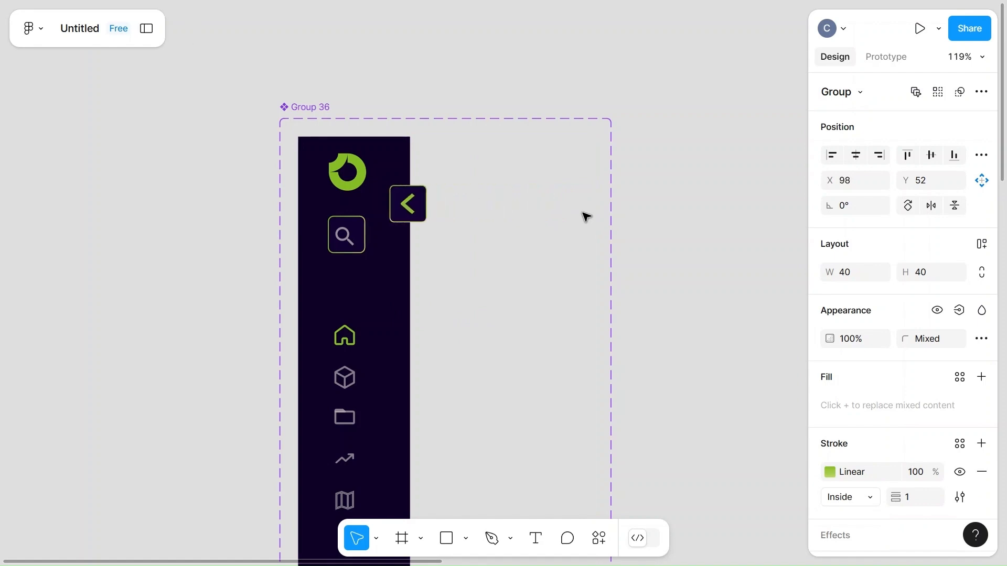
pyautogui.keyDown('ctrl'); pyautogui.scroll(-5, 586, 217); pyautogui.keyUp('ctrl')
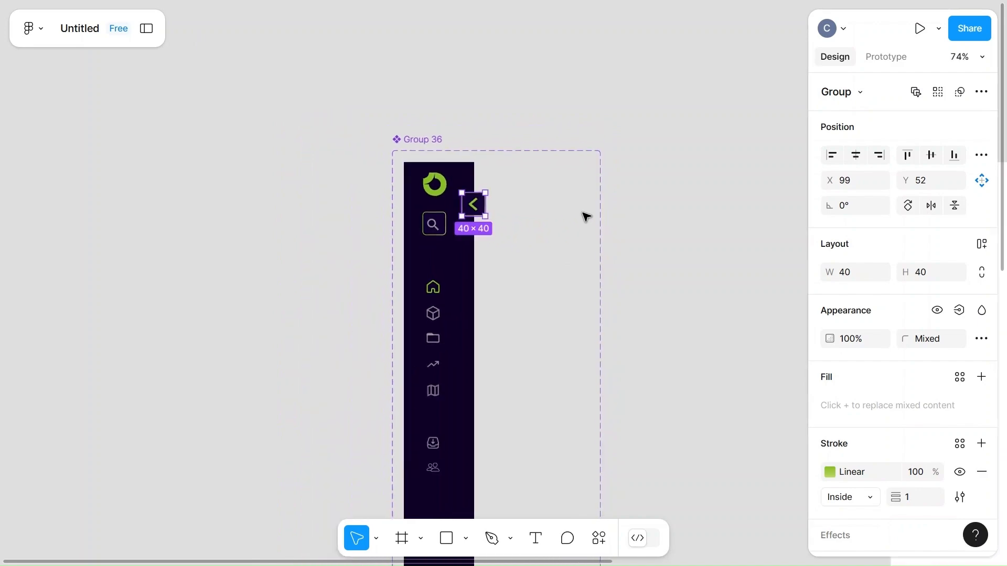
pyautogui.scroll(-3, 584, 217)
pyautogui.click(677, 229)
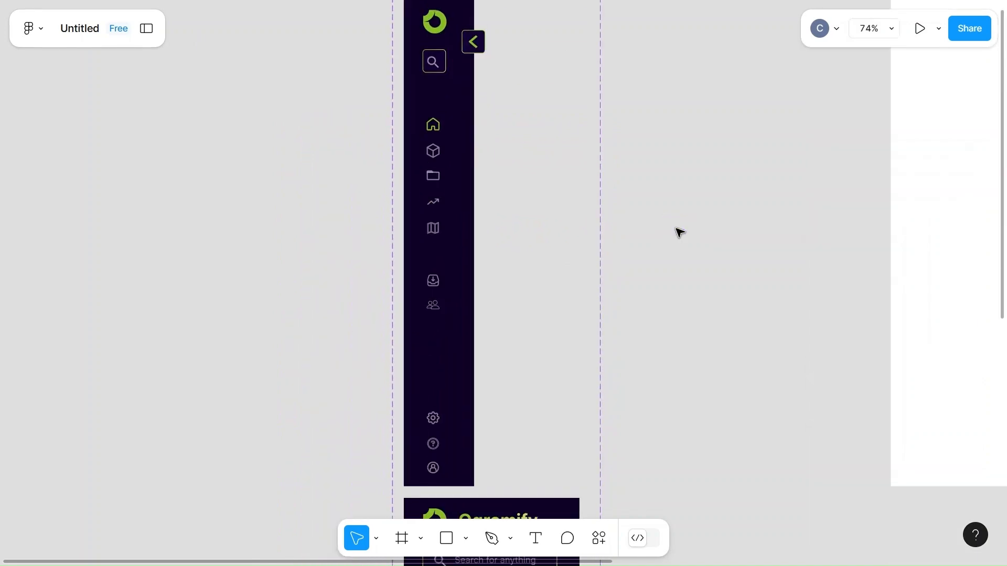
# Add an on-click interaction changing the Default variant to Variant2, using Smart animate with the Ease in and out curve
pyautogui.scroll(-15, 679, 233)
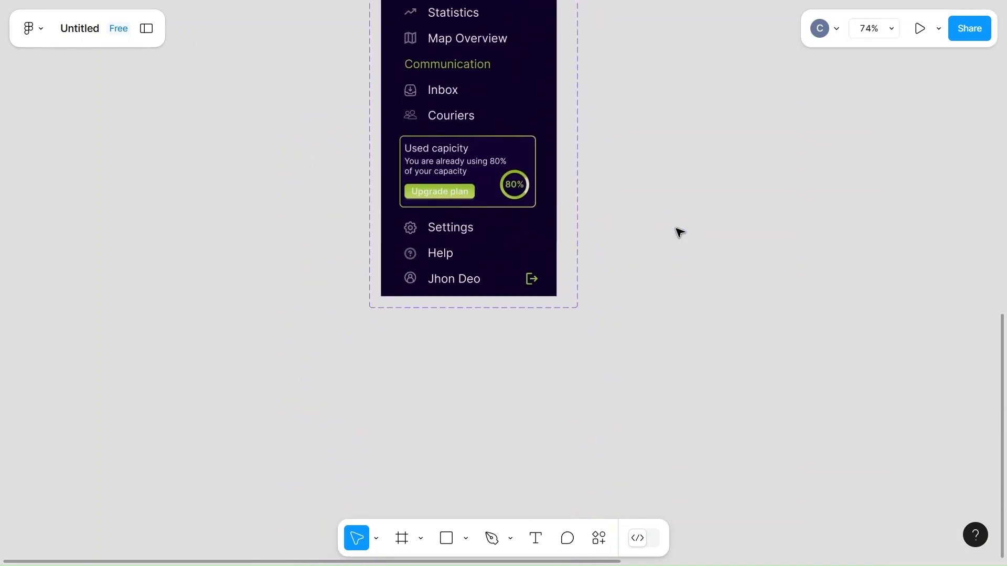
pyautogui.scroll(15, 680, 232)
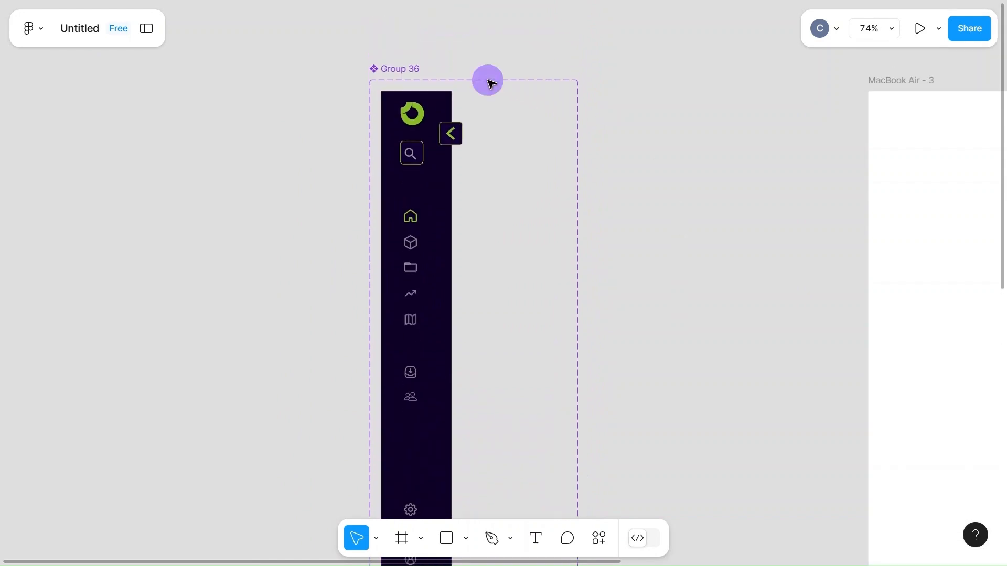
pyautogui.click(407, 79)
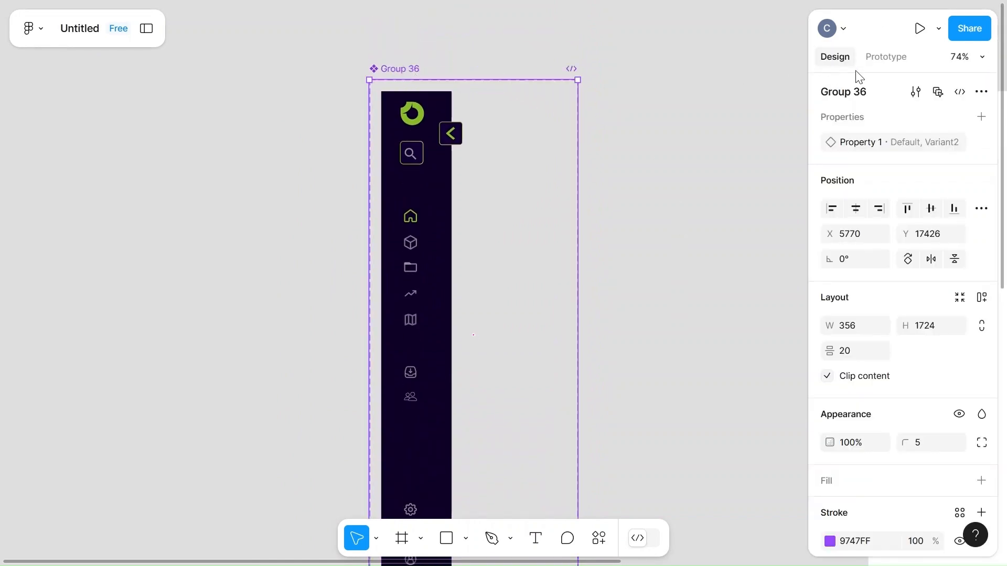
pyautogui.click(898, 58)
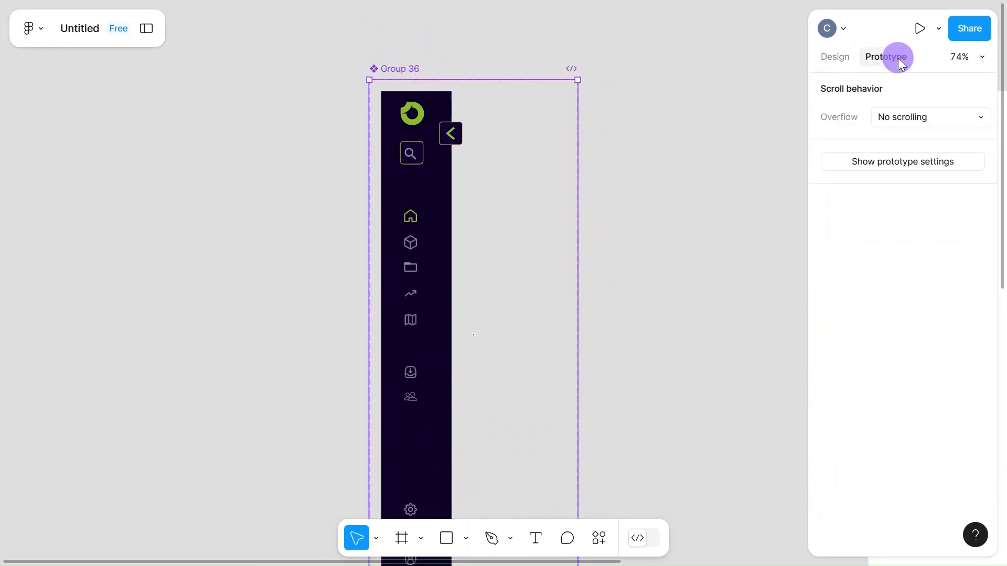
pyautogui.click(439, 203)
pyautogui.scroll(-10, 499, 304)
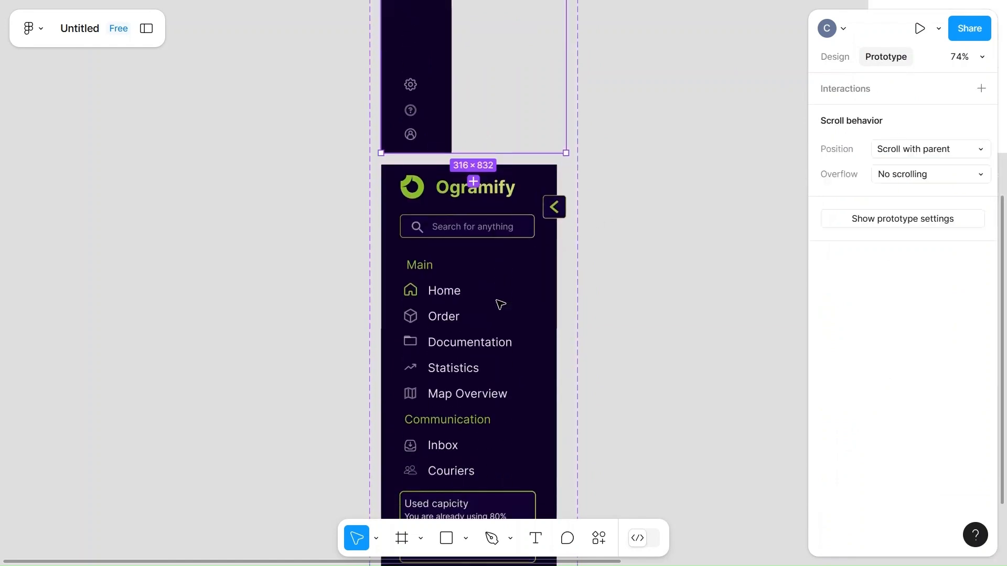
pyautogui.moveTo(474, 151); pyautogui.dragTo(474, 181)
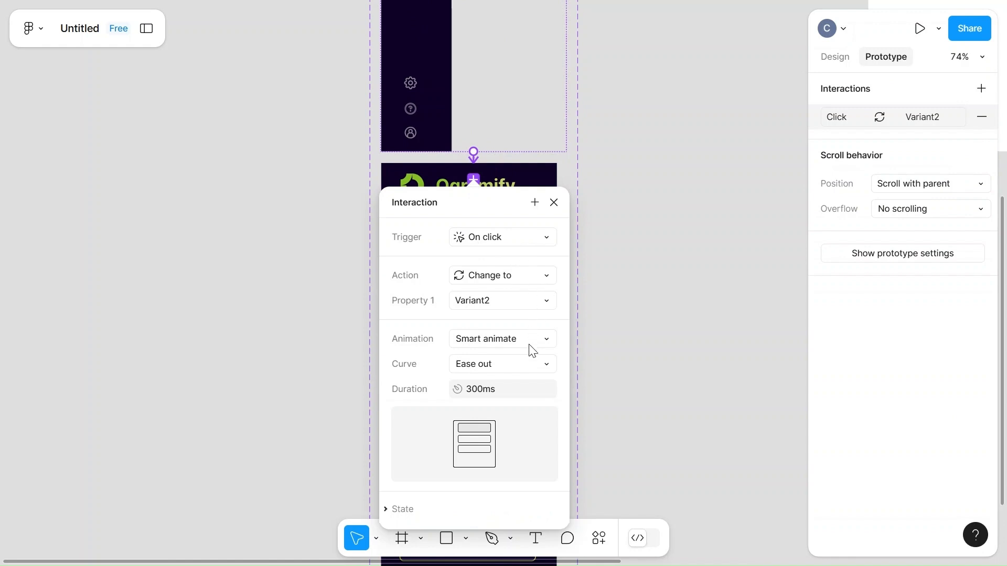
pyautogui.click(544, 371)
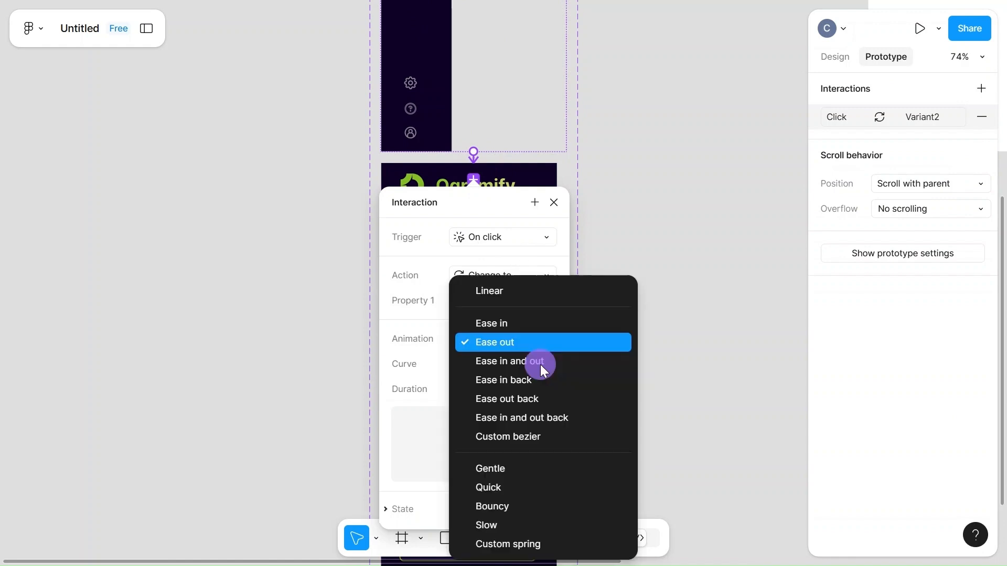
pyautogui.click(513, 361)
pyautogui.click(598, 373)
# Add an on-click interaction changing Variant2 back to Default, with Smart animate, Ease in and out, 300ms
pyautogui.click(487, 168)
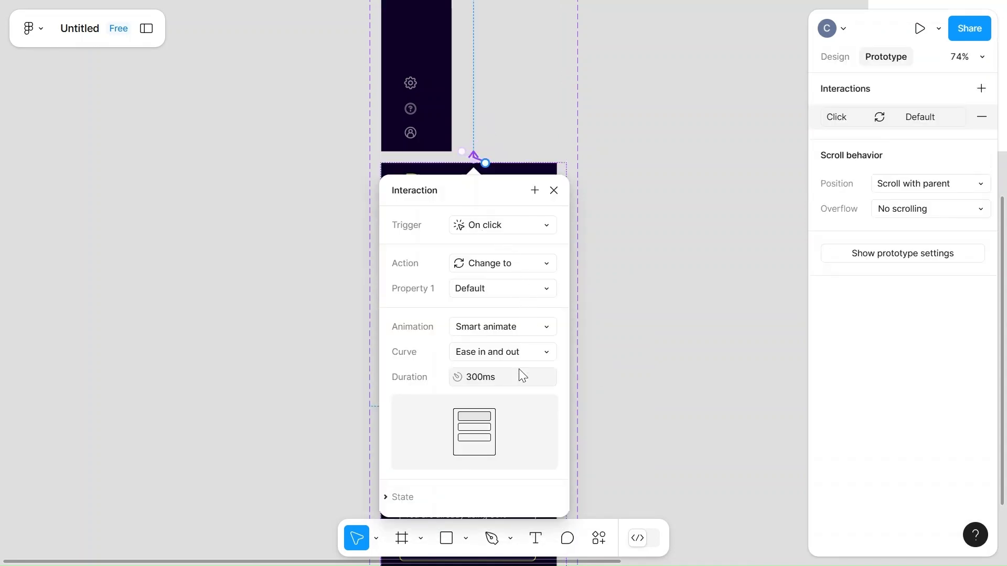
pyautogui.click(639, 344)
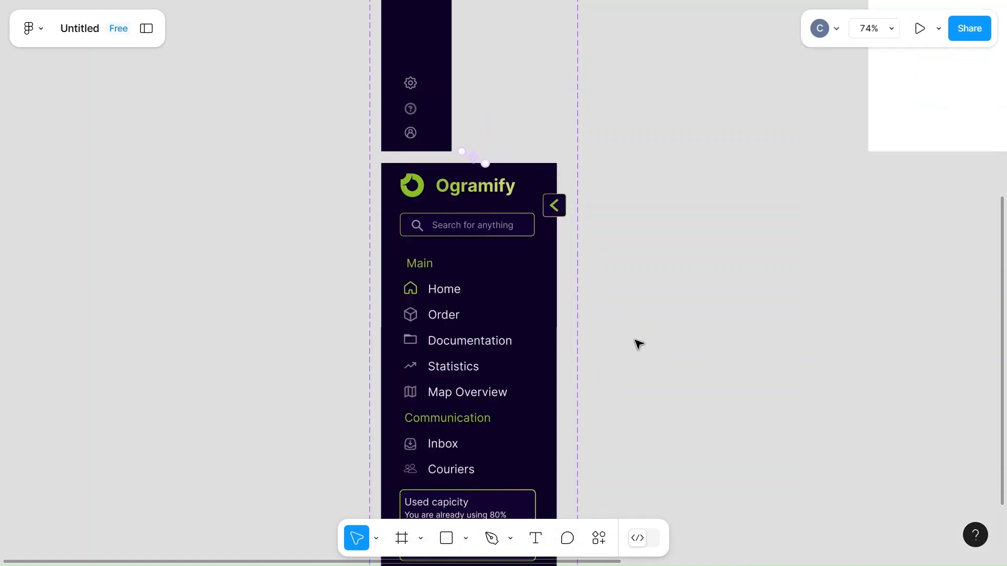
# Place an instance of the Group 36 component from this file's assets in the MacBook Air - 3 frame
pyautogui.scroll(-6, 636, 343)
pyautogui.click(143, 30)
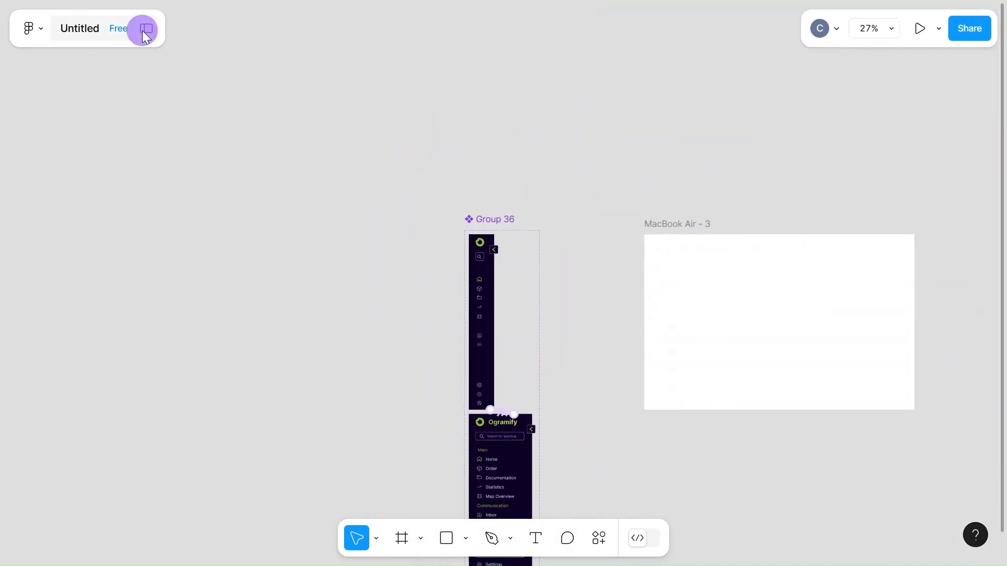
pyautogui.click(34, 203)
pyautogui.moveTo(45, 297); pyautogui.dragTo(665, 299)
pyautogui.click(846, 50)
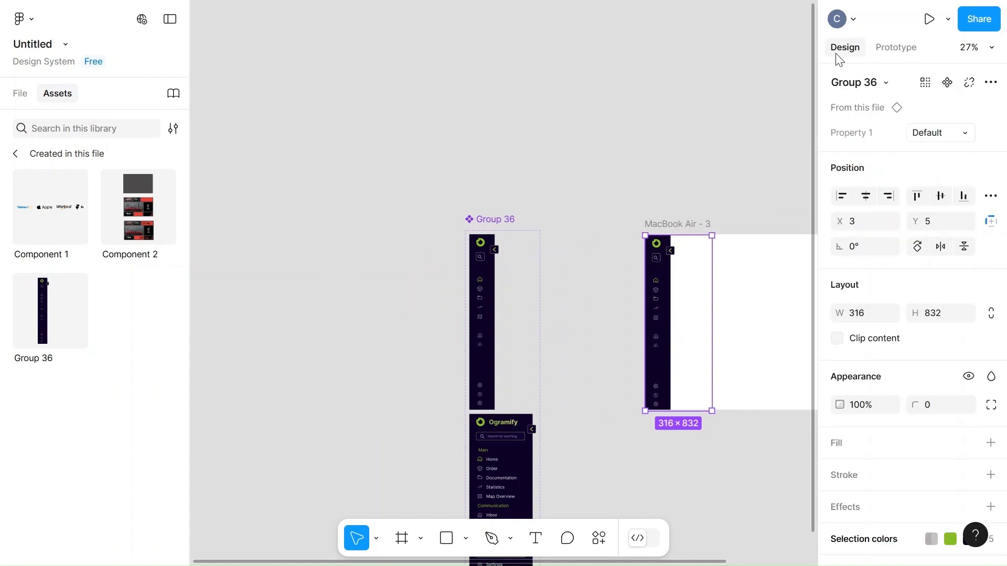
# Set the width of the chevron toggle button in the component's Default variant to 30
pyautogui.hscroll(5, 647, 191)
pyautogui.scroll(5, 649, 191)
pyautogui.hscroll(-10, 649, 191)
pyautogui.scroll(-3, 650, 191)
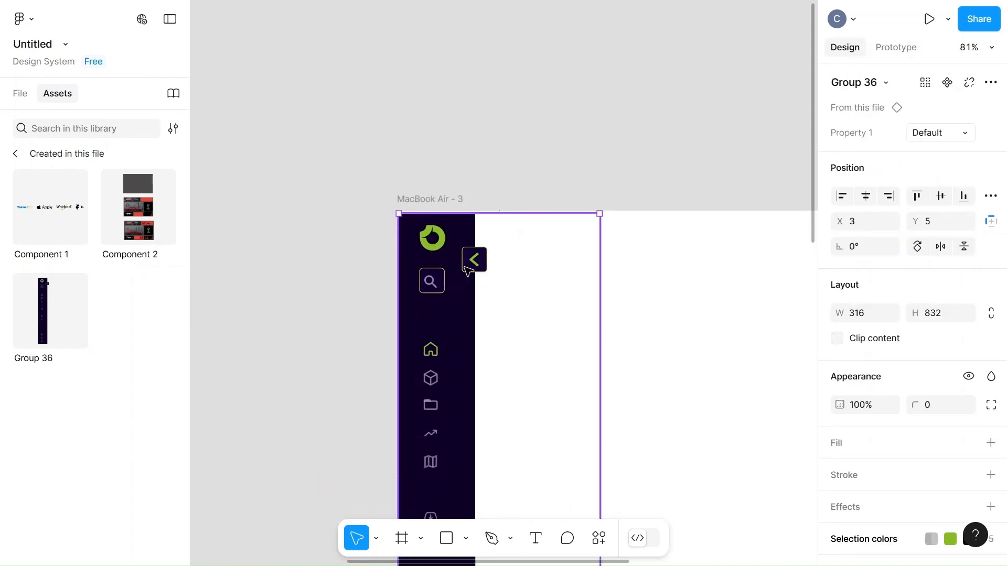
pyautogui.hscroll(-10, 301, 310)
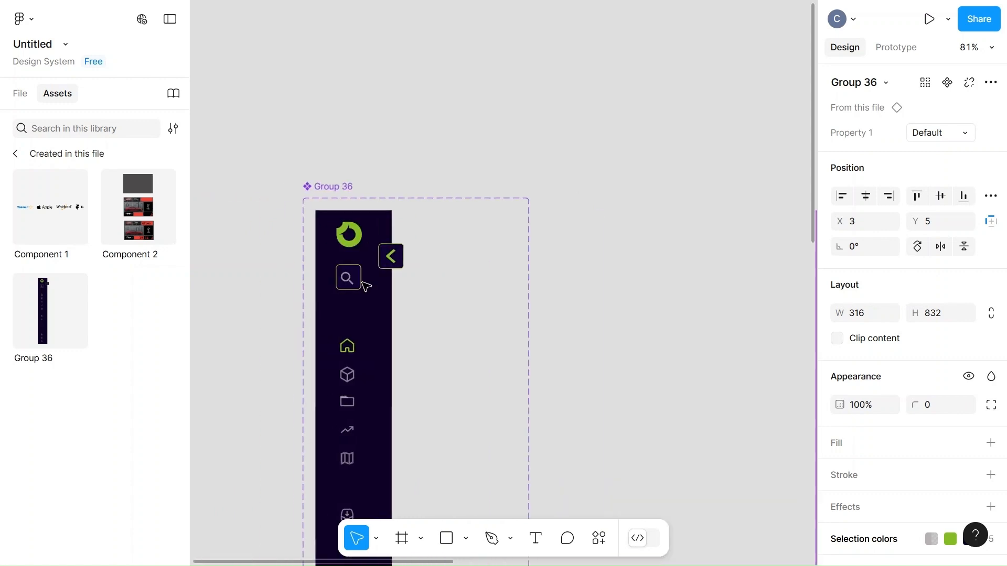
pyautogui.doubleClick(391, 263)
pyautogui.click(870, 267)
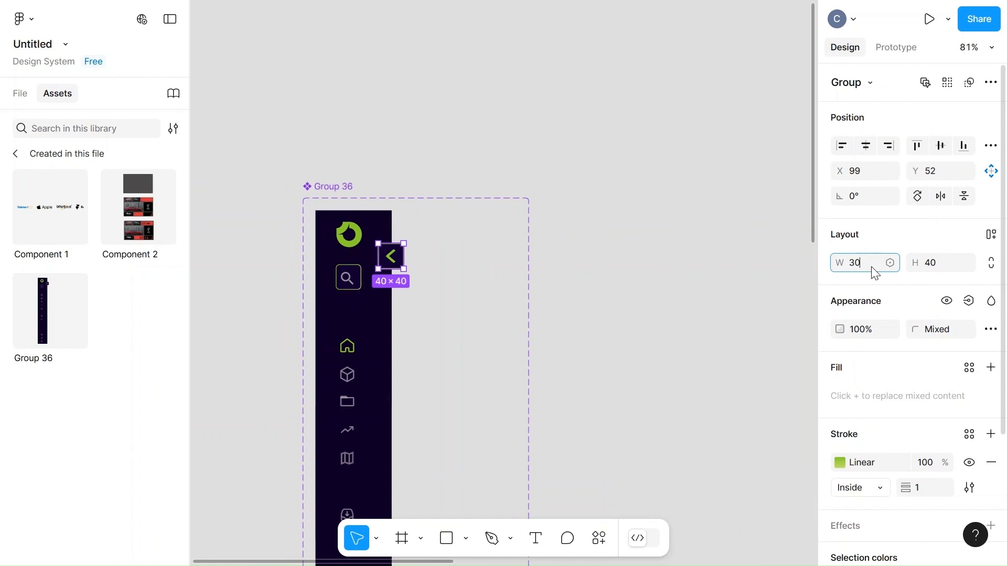
pyautogui.click(582, 285)
# Centre the green chevron inside the Default variant's narrowed toggle button
pyautogui.scroll(5, 456, 269)
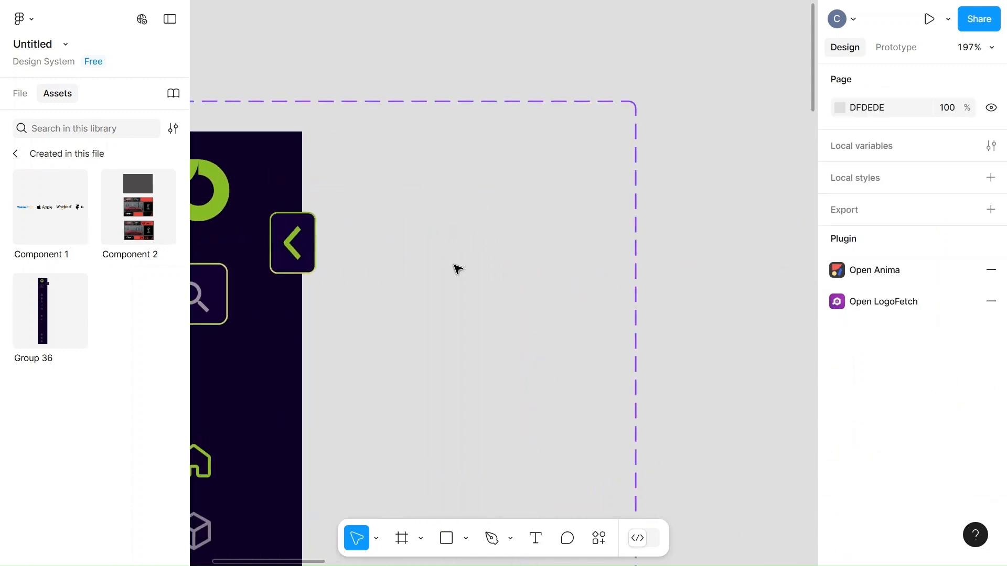
pyautogui.hscroll(-3, 440, 257)
pyautogui.click(414, 244)
pyautogui.doubleClick(411, 242)
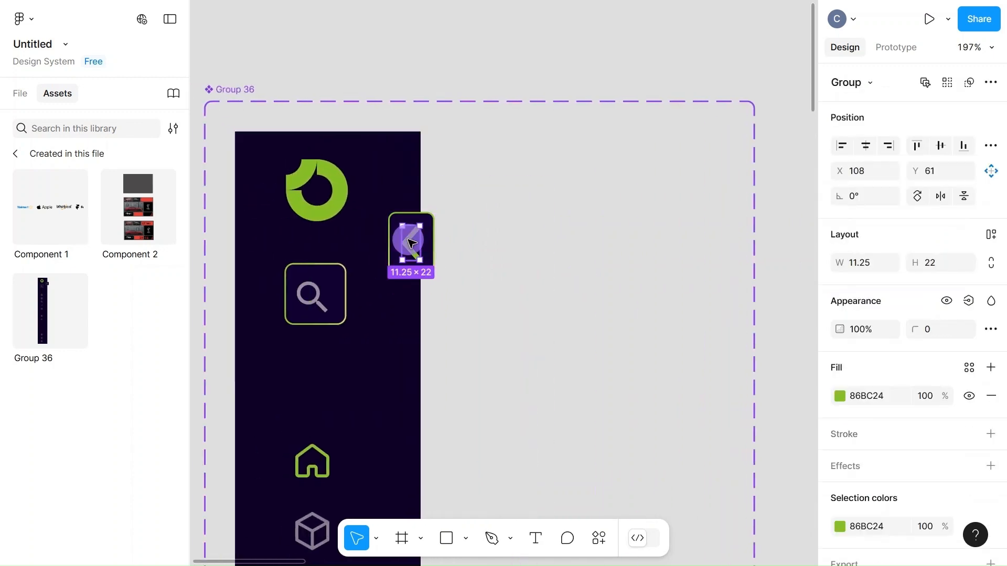
pyautogui.moveTo(404, 240); pyautogui.dragTo(404, 239)
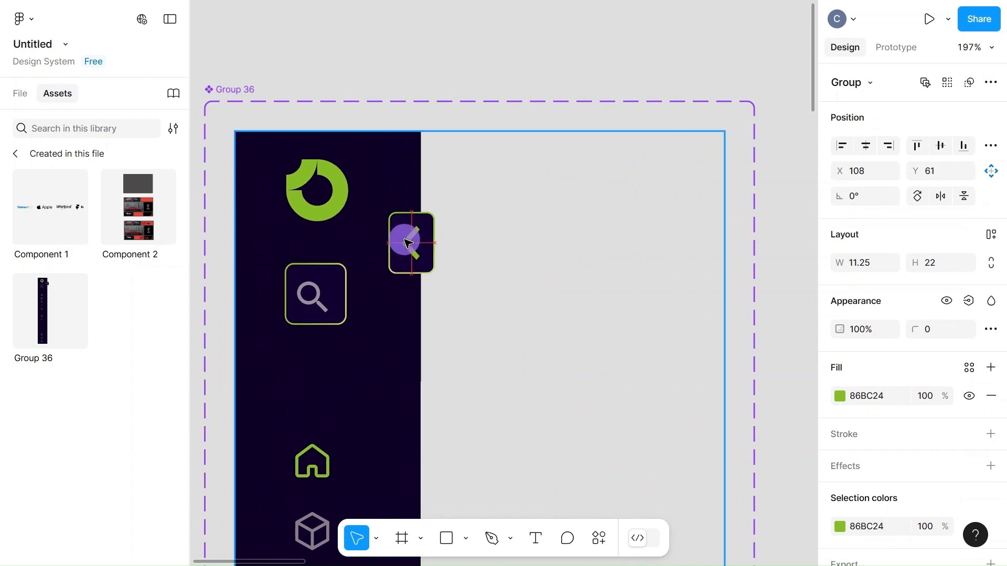
pyautogui.click(517, 271)
# Position the sidebar instance in the MacBook Air - 3 frame at X 0, Y 0
pyautogui.scroll(-10, 518, 272)
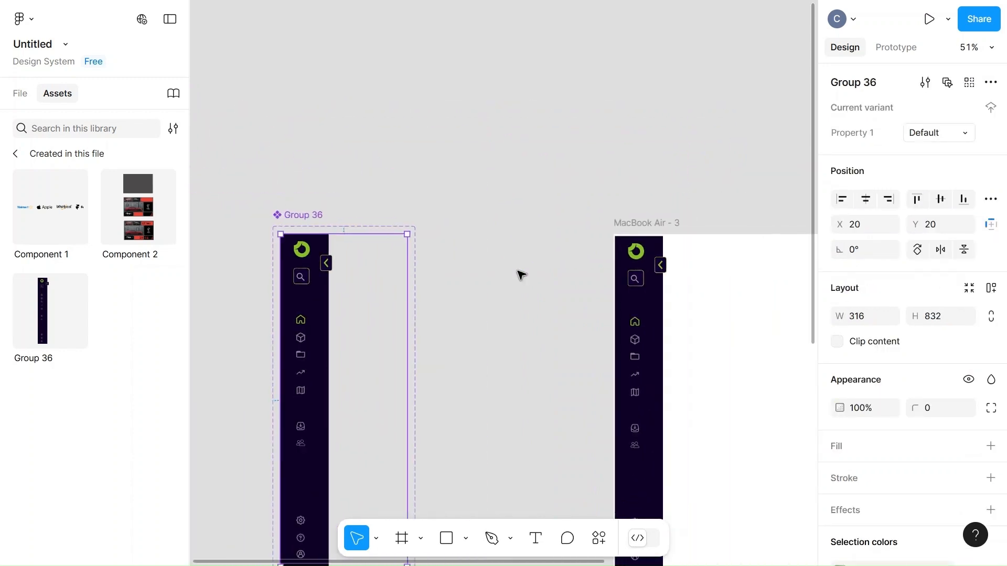
pyautogui.hscroll(5, 519, 274)
pyautogui.scroll(-2, 519, 274)
pyautogui.click(470, 270)
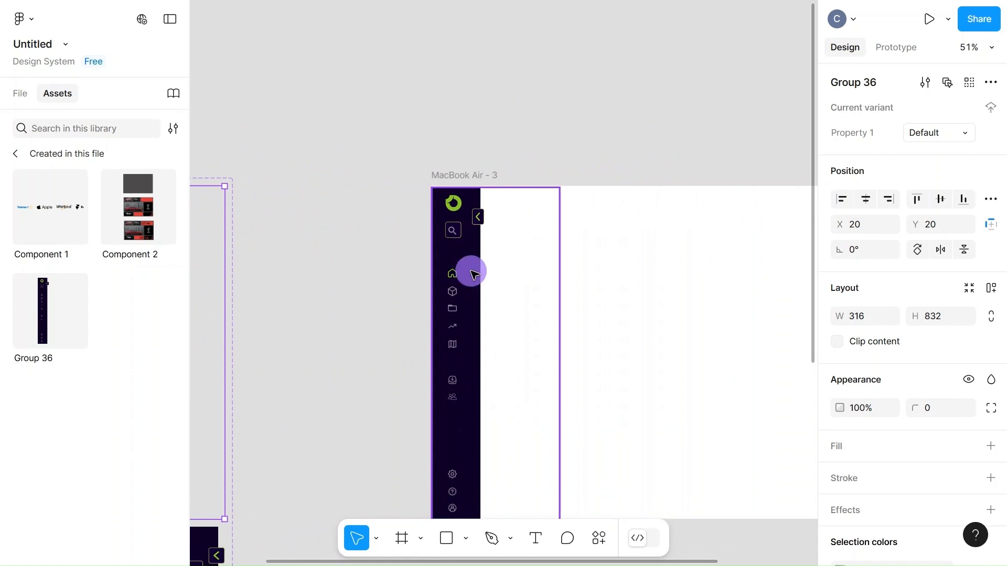
pyautogui.click(869, 221)
pyautogui.write('0')
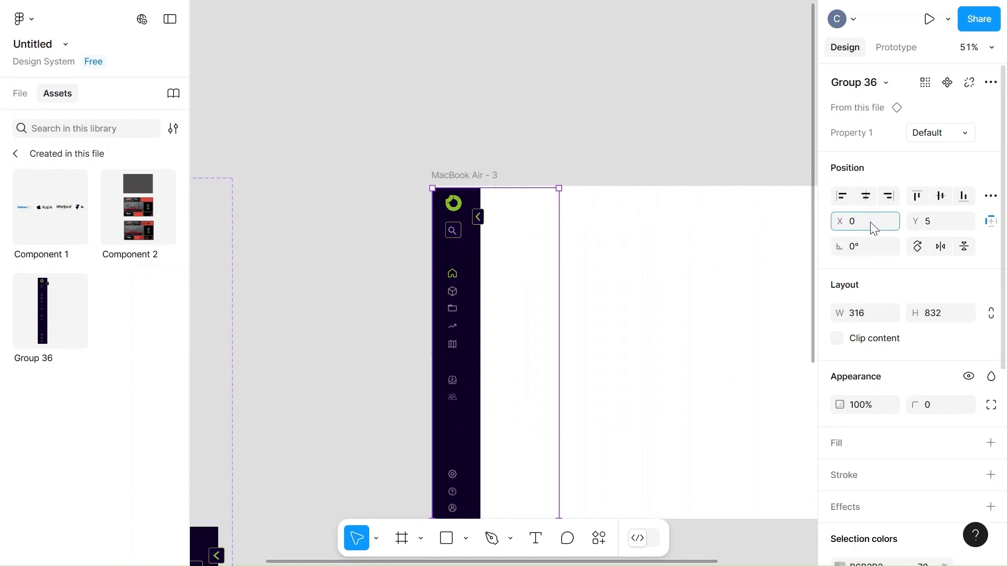
pyautogui.click(935, 227)
pyautogui.write('0')
pyautogui.click(640, 206)
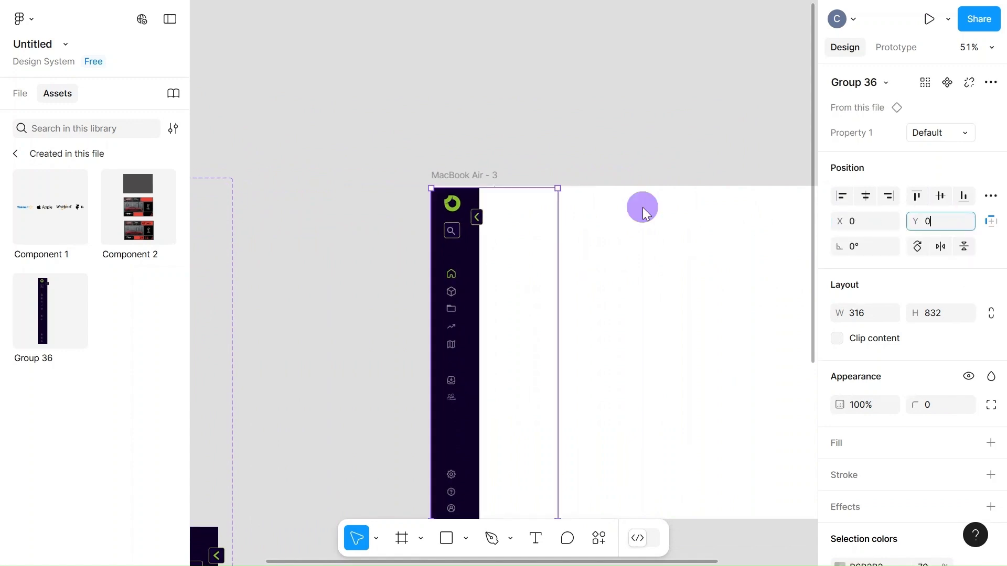
# Preview the MacBook Air - 3 prototype and test expanding and collapsing the sidebar with its chevron button
pyautogui.scroll(-1, 646, 211)
pyautogui.scroll(-2, 646, 211)
pyautogui.hscroll(5, 646, 210)
pyautogui.hscroll(-2, 646, 210)
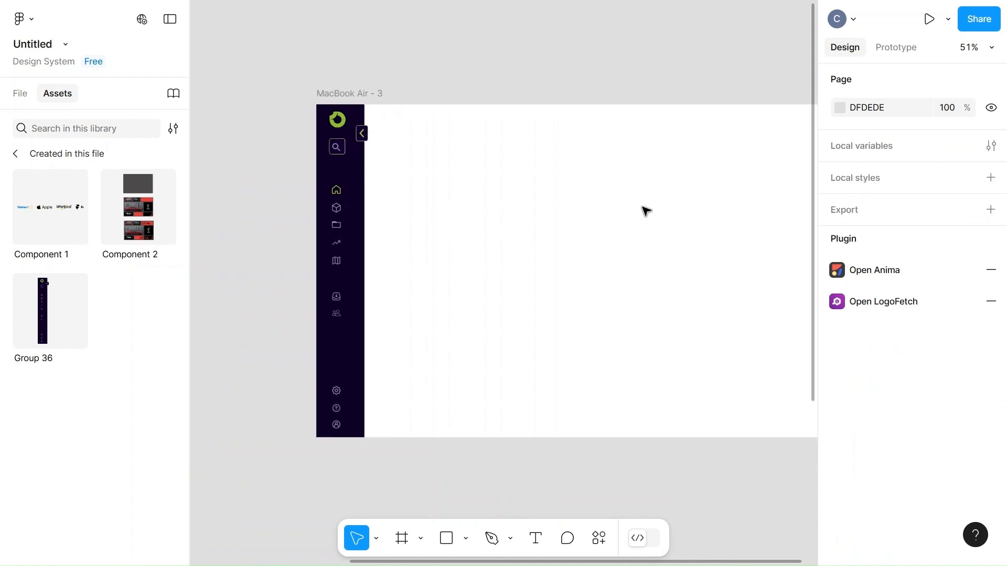
pyautogui.click(925, 19)
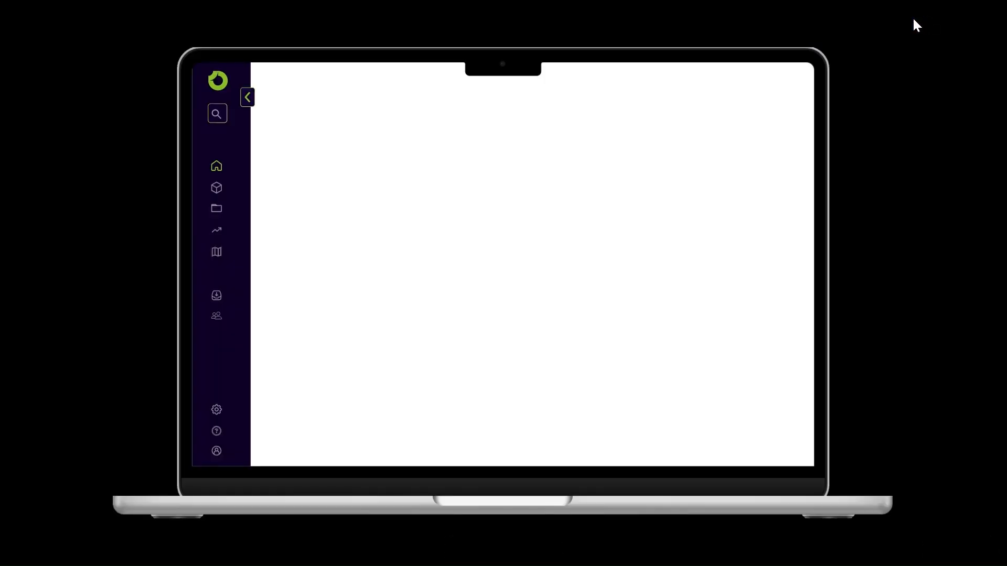
pyautogui.click(250, 97)
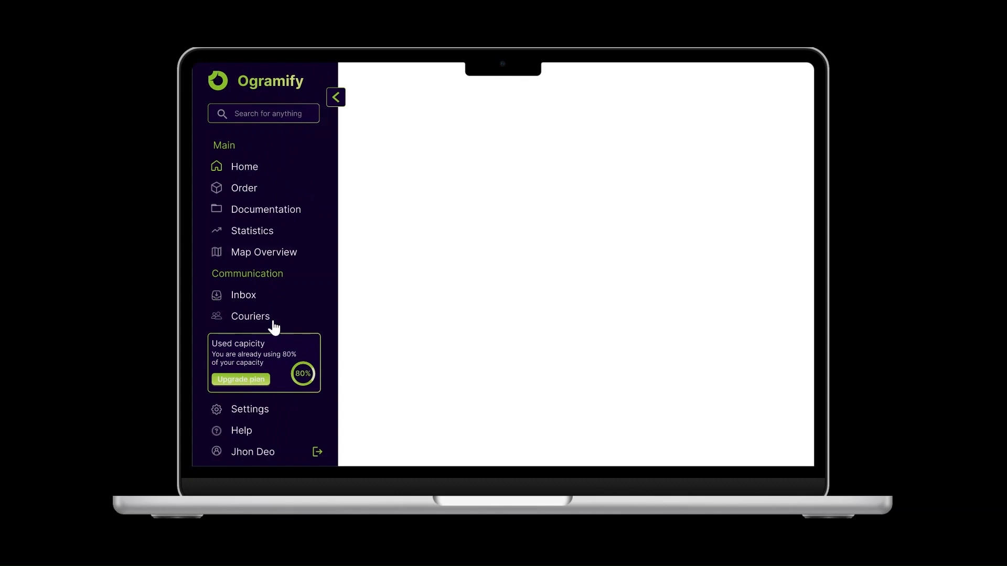
pyautogui.click(338, 105)
pyautogui.click(248, 97)
pyautogui.click(338, 105)
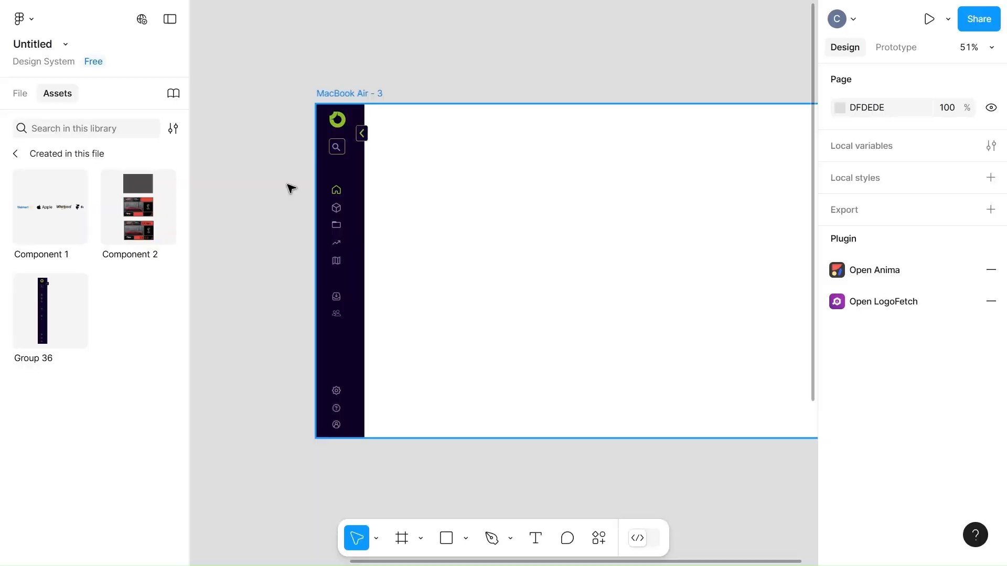
# Try to reverse the chevron in the component's Default variant by setting its rotation to 360°
pyautogui.scroll(-8, 294, 404)
pyautogui.hscroll(-4, 295, 404)
pyautogui.scroll(5, 296, 405)
pyautogui.scroll(7, 294, 404)
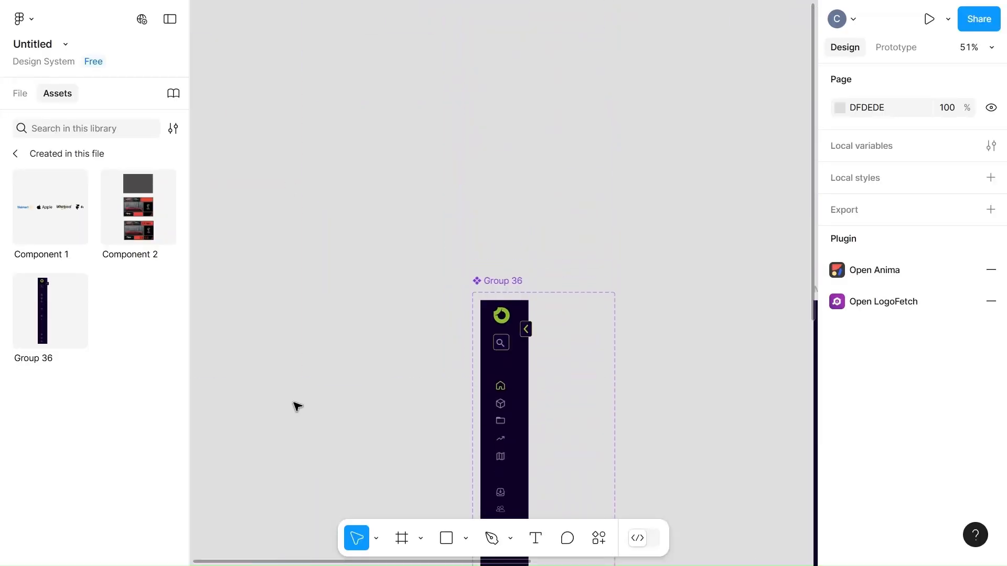
pyautogui.click(530, 335)
pyautogui.click(530, 335)
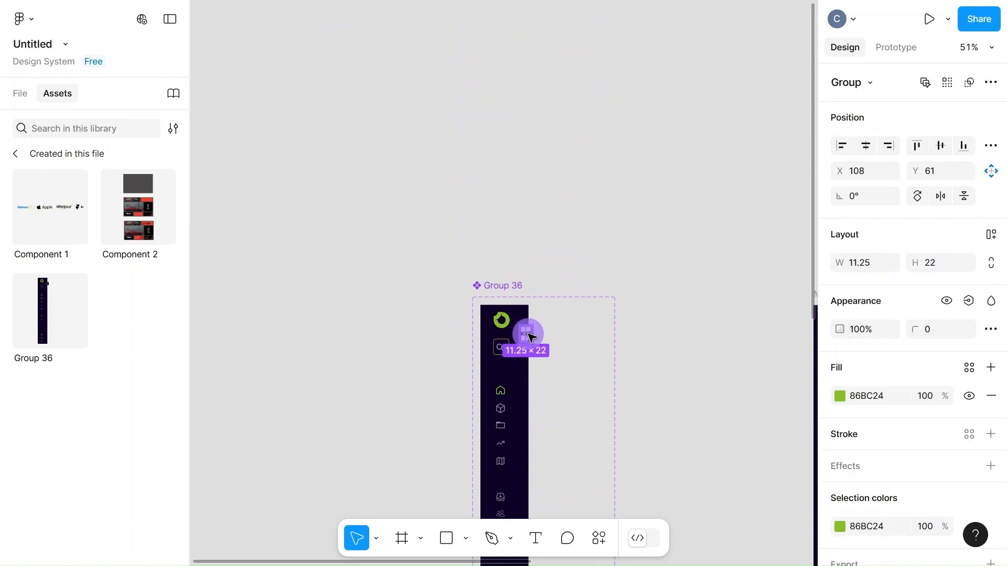
pyautogui.write('36')
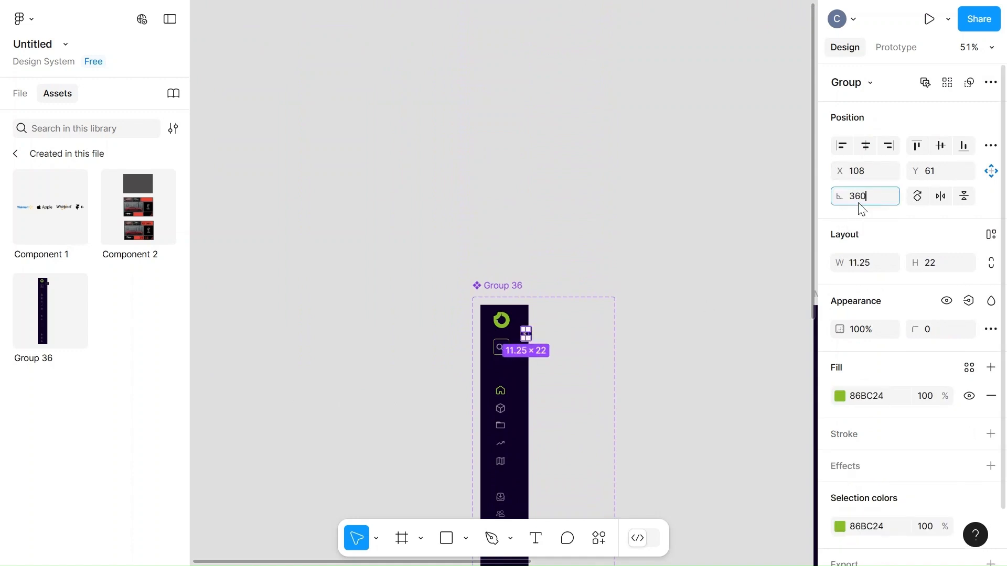
pyautogui.click(625, 353)
# Try rotating the Default variant's green chevron to -90°
pyautogui.scroll(5, 565, 353)
pyautogui.scroll(4, 537, 338)
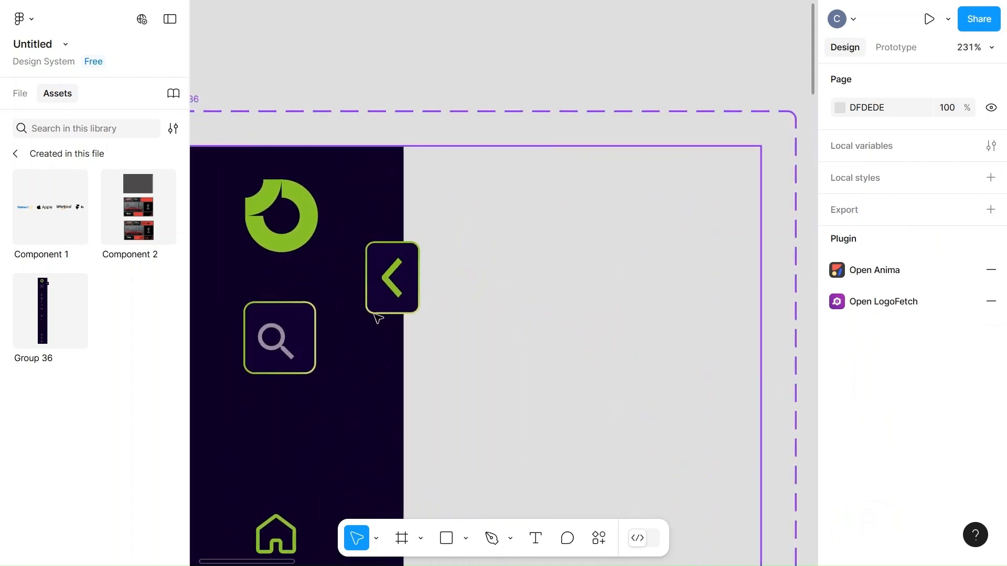
pyautogui.click(390, 280)
pyautogui.click(863, 199)
pyautogui.write('-9')
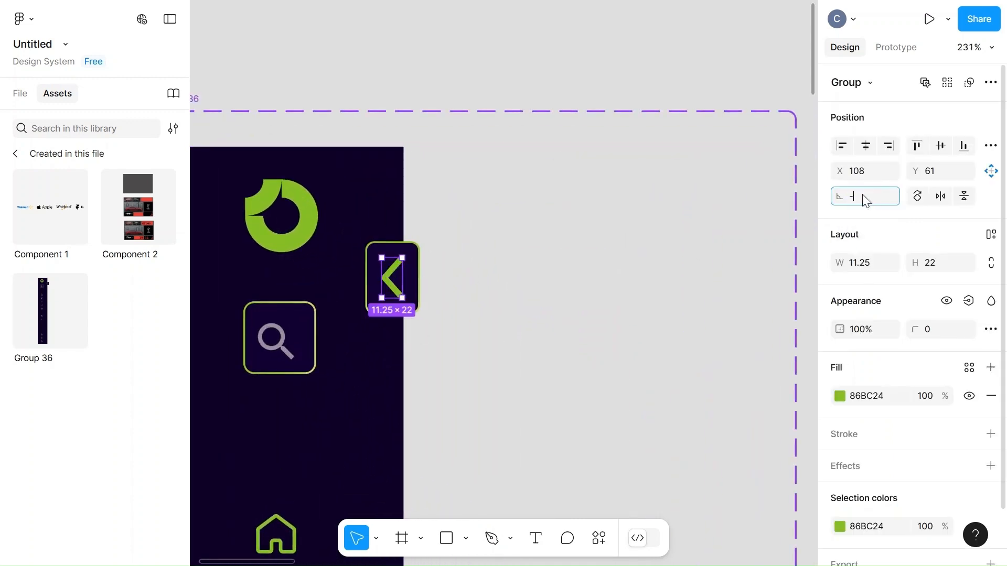
pyautogui.click(501, 311)
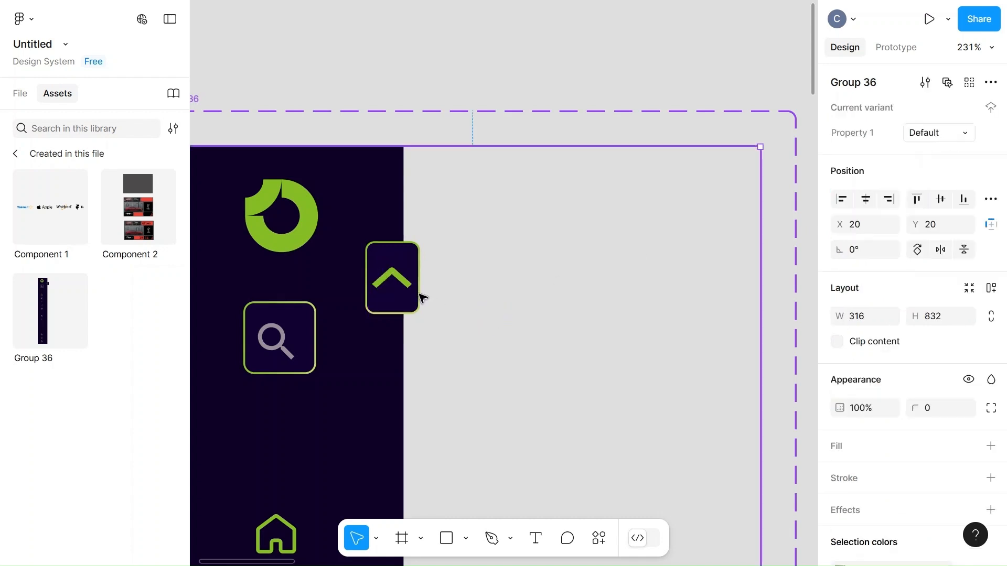
# Set the rotation of the Default variant's green chevron to 180° so it points right
pyautogui.click(394, 278)
pyautogui.doubleClick(394, 277)
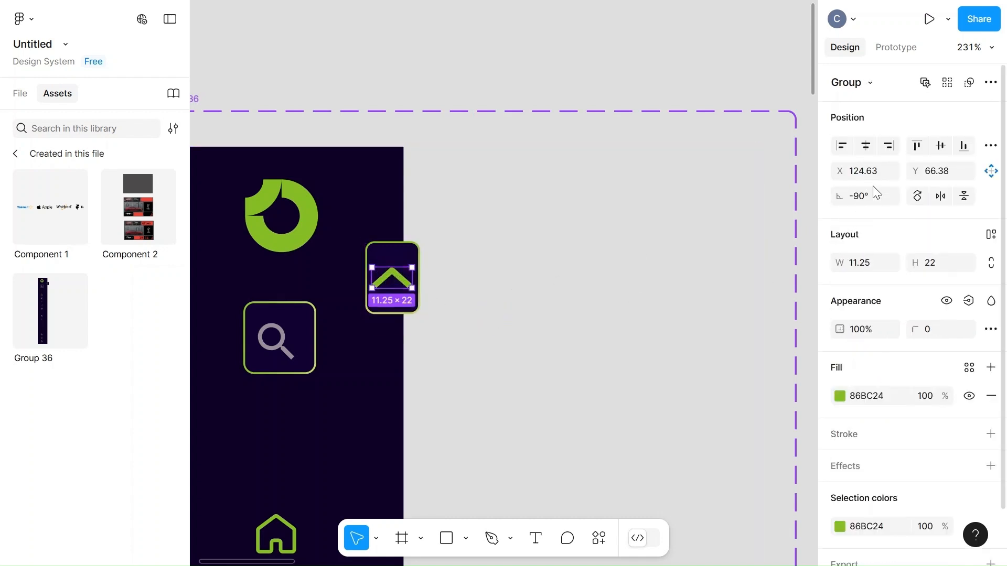
pyautogui.write('180')
pyautogui.click(637, 275)
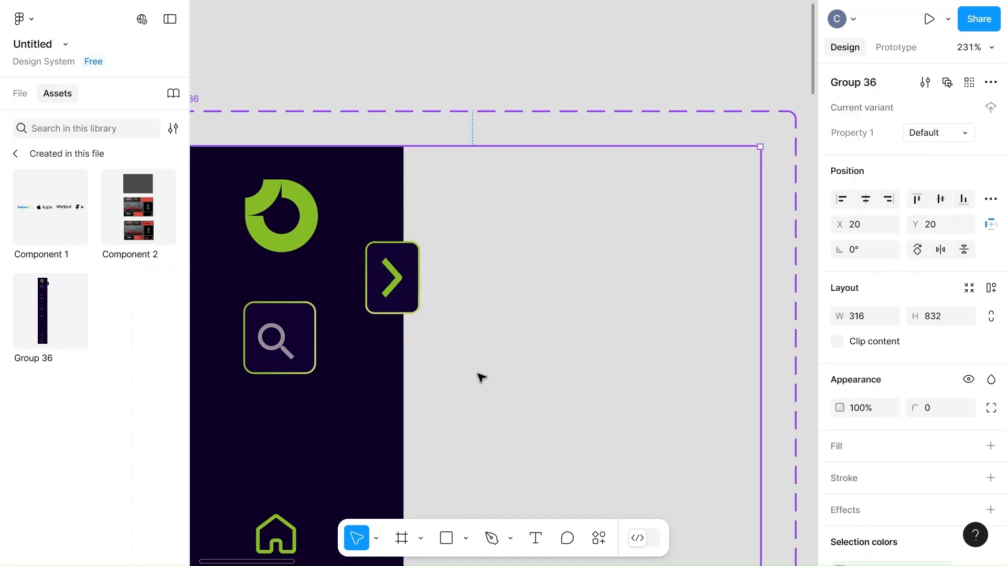
# Set the width of the chevron toggle button in the component's expanded variant to 30
pyautogui.scroll(-5, 503, 378)
pyautogui.keyDown('ctrl'); pyautogui.scroll(-3, 503, 378); pyautogui.keyUp('ctrl')
pyautogui.scroll(-5, 503, 377)
pyautogui.scroll(2, 503, 378)
pyautogui.scroll(10, 504, 378)
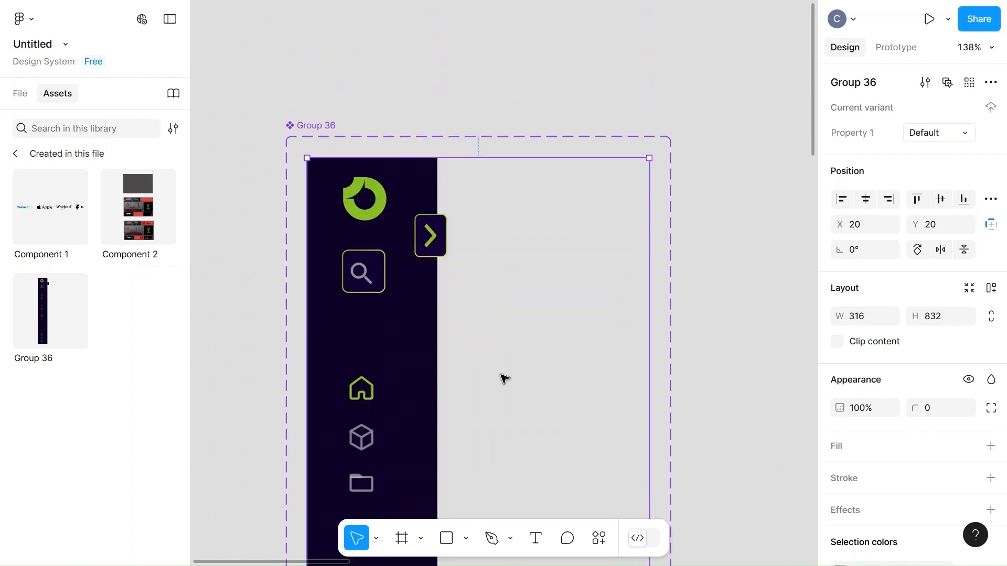
pyautogui.scroll(-10, 505, 378)
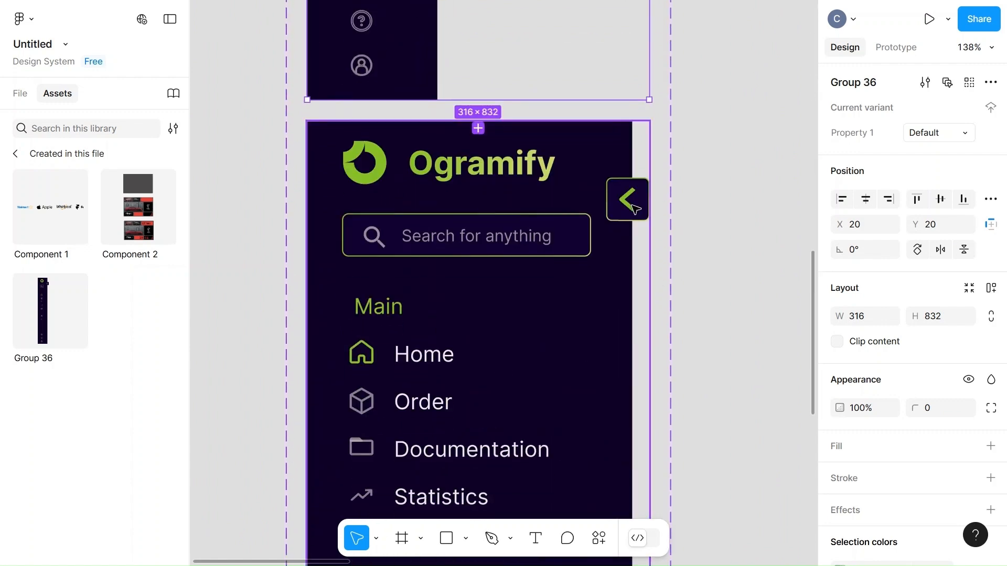
pyautogui.click(635, 209)
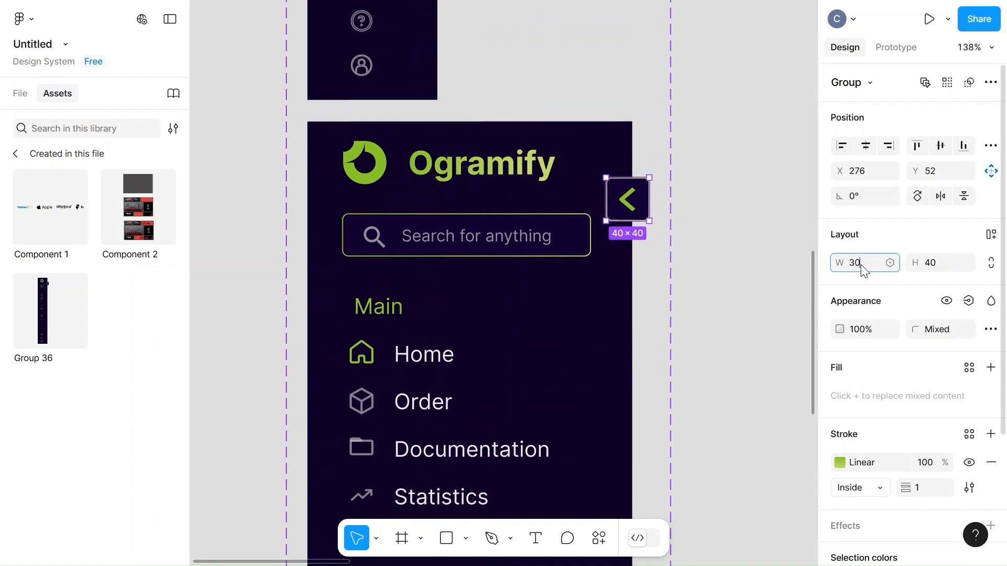
pyautogui.click(678, 308)
# Preview the prototype, expand and collapse the sidebar with the updated chevron button, and close the preview
pyautogui.keyDown('ctrl'); pyautogui.scroll(-5, 623, 201); pyautogui.keyUp('ctrl')
pyautogui.scroll(7, 622, 201)
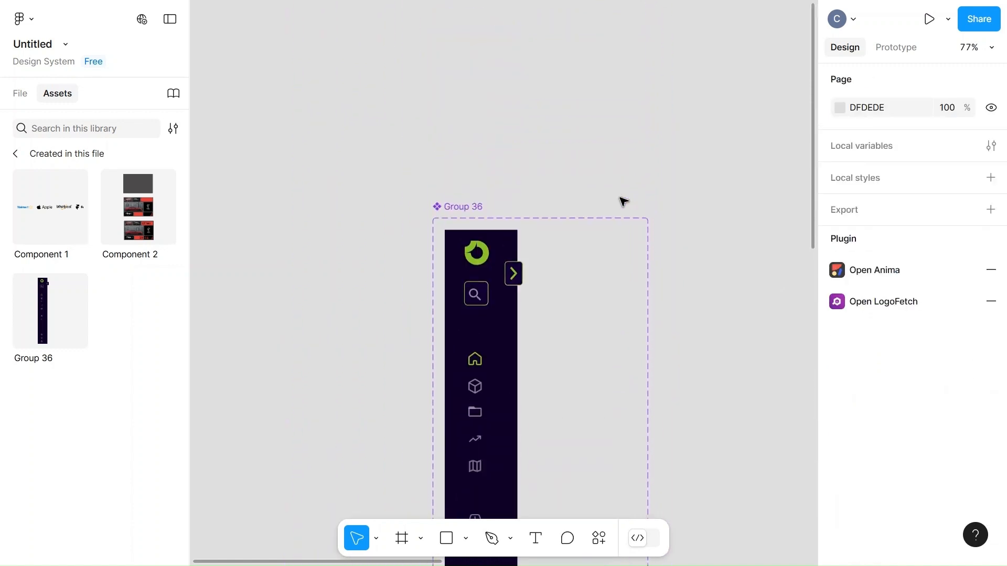
pyautogui.scroll(-8, 622, 201)
pyautogui.hotkey('ctrl', 'alt', 'Return')
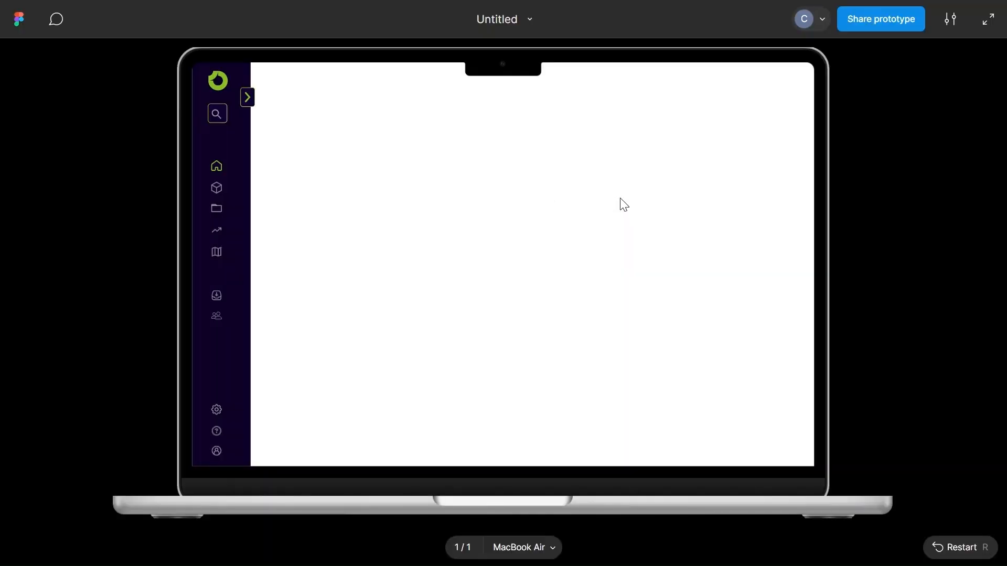
pyautogui.click(247, 96)
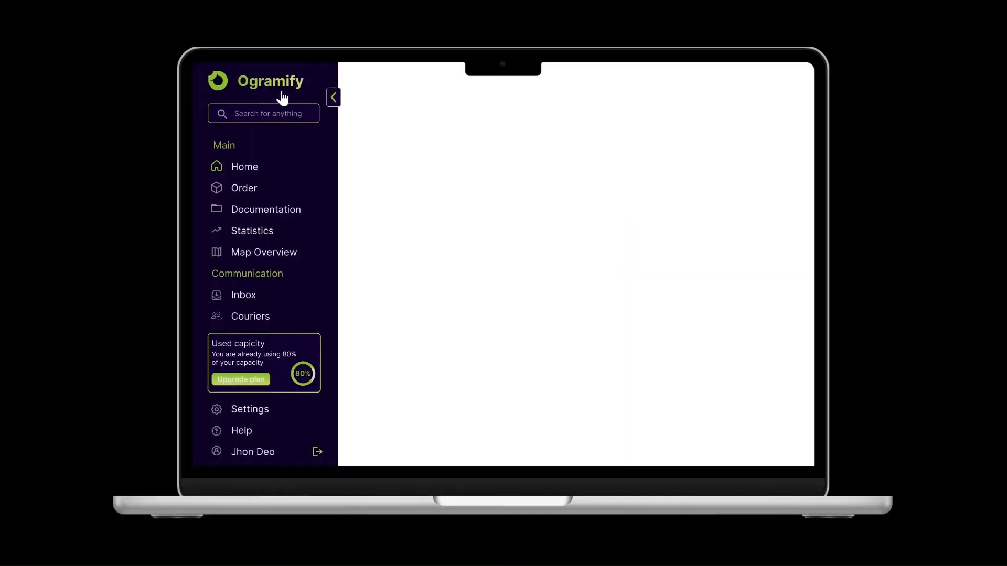
pyautogui.click(332, 102)
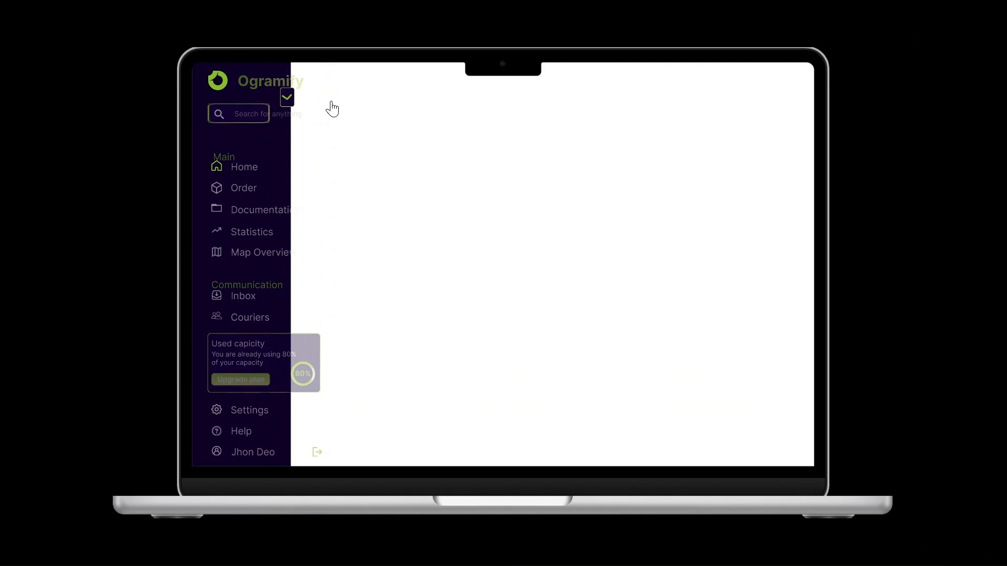
pyautogui.press('Escape')
# Select the sidebar instance in the MacBook Air - 3 frame and reopen the prototype preview
pyautogui.hscroll(10, 600, 211)
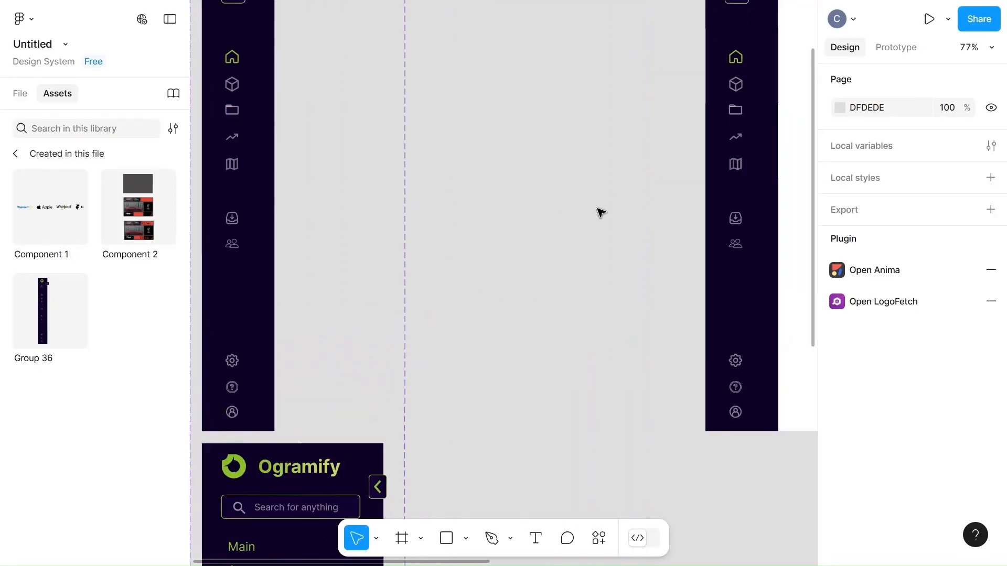
pyautogui.click(599, 211)
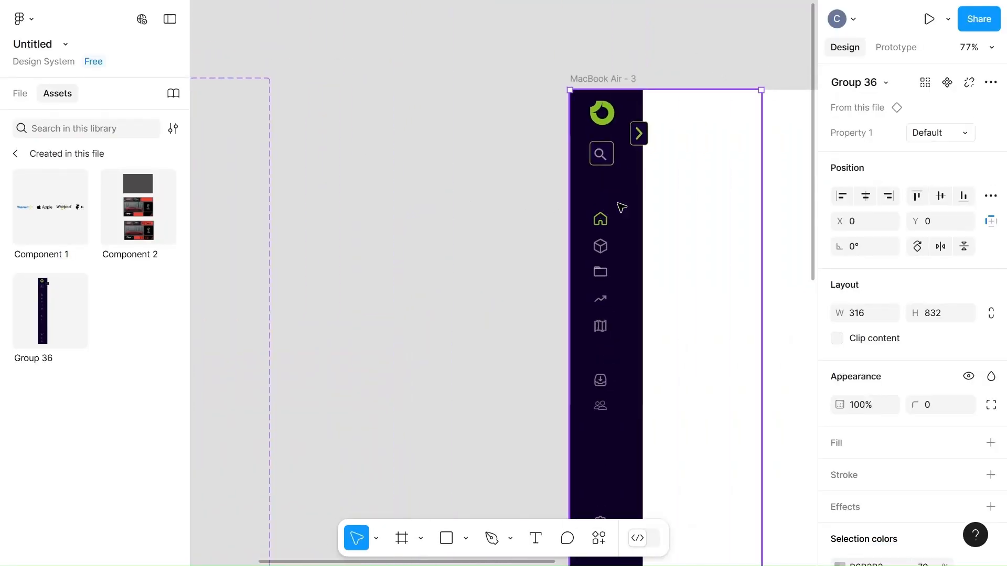
pyautogui.hotkey('ctrl', 'alt', 'Return')
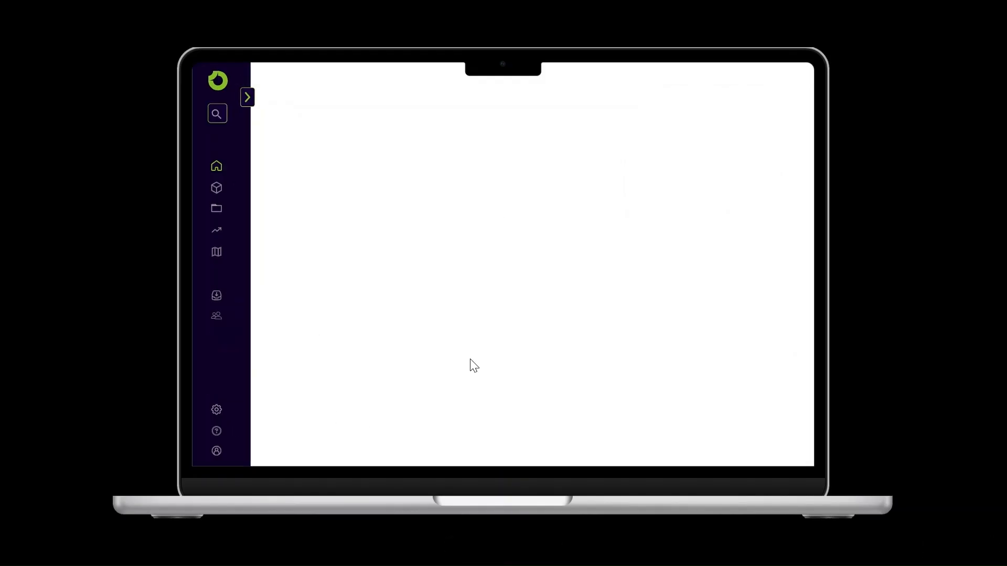